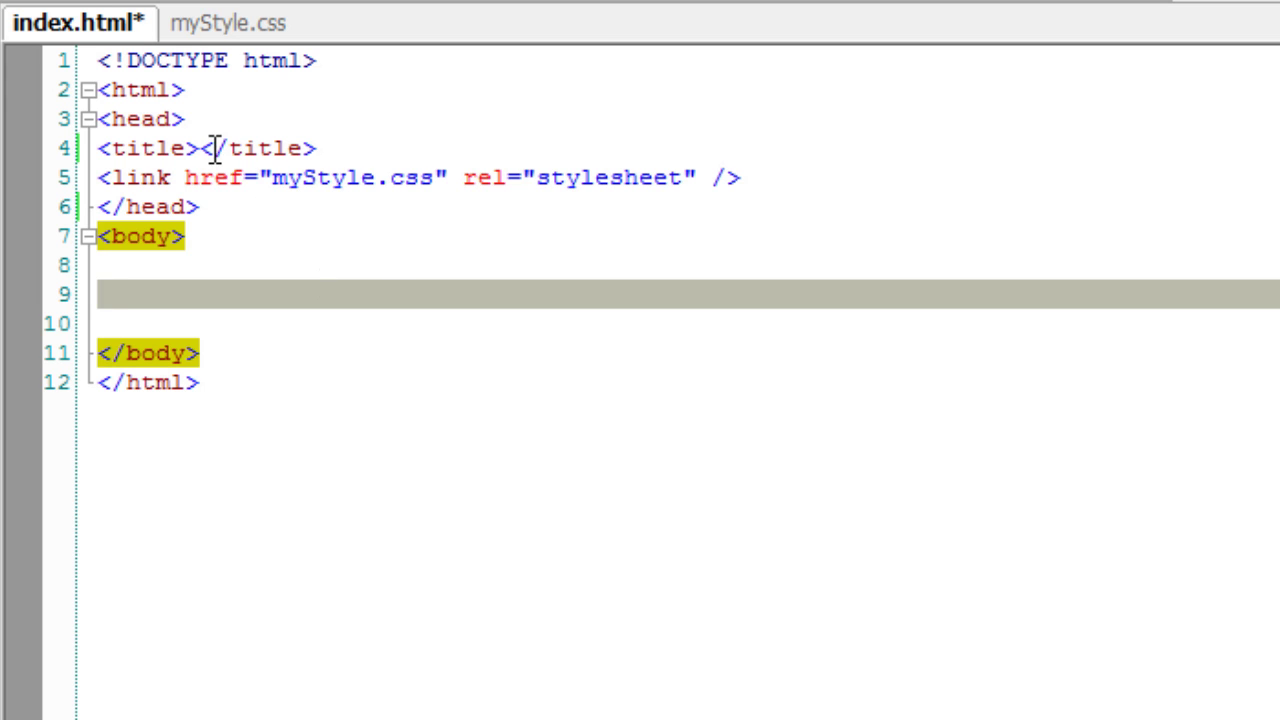
# Title the page 'date picker: HTML5' and start a form with a 'Date:' label
pyautogui.click(214, 148)
pyautogui.write('date ')
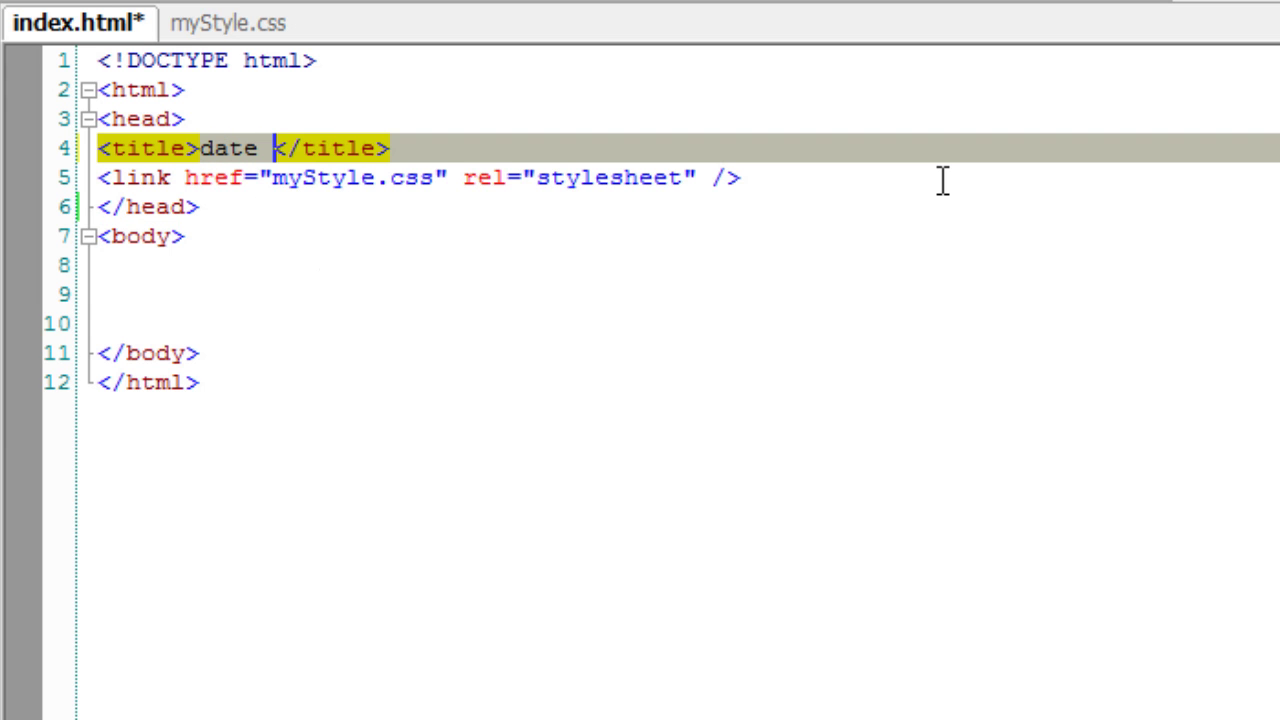
pyautogui.write('picker')
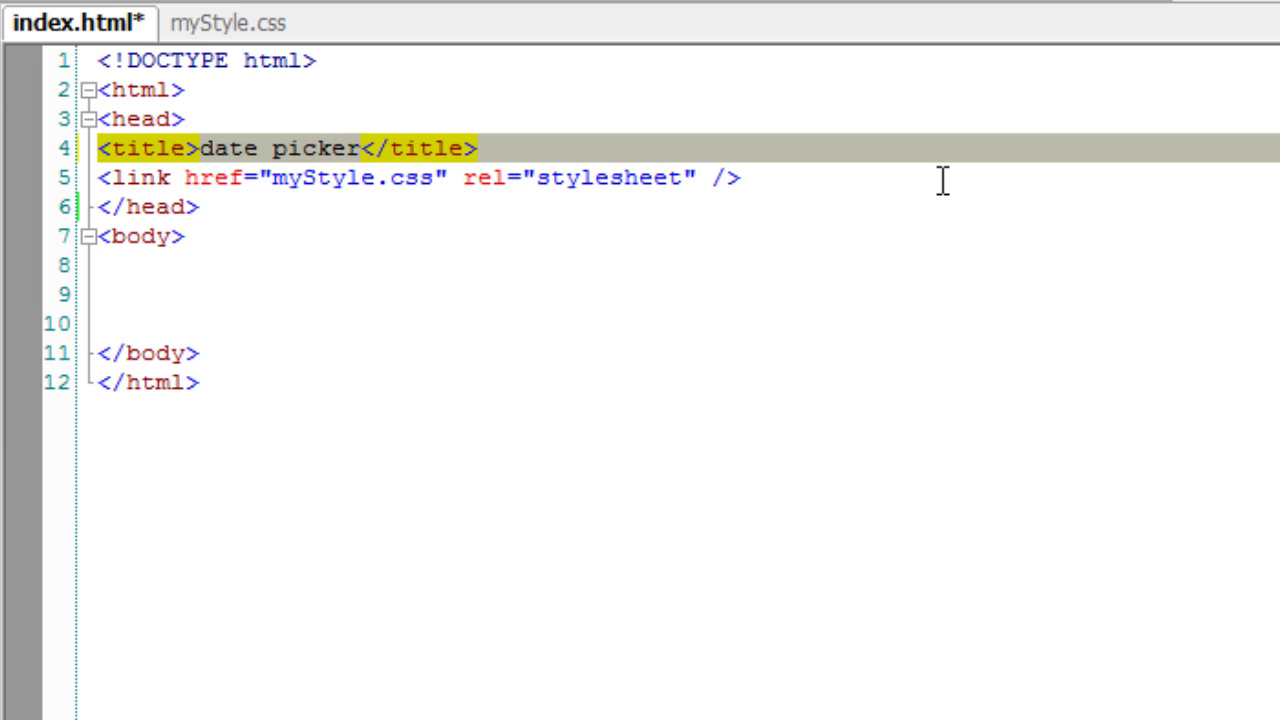
pyautogui.write(': HTML5')
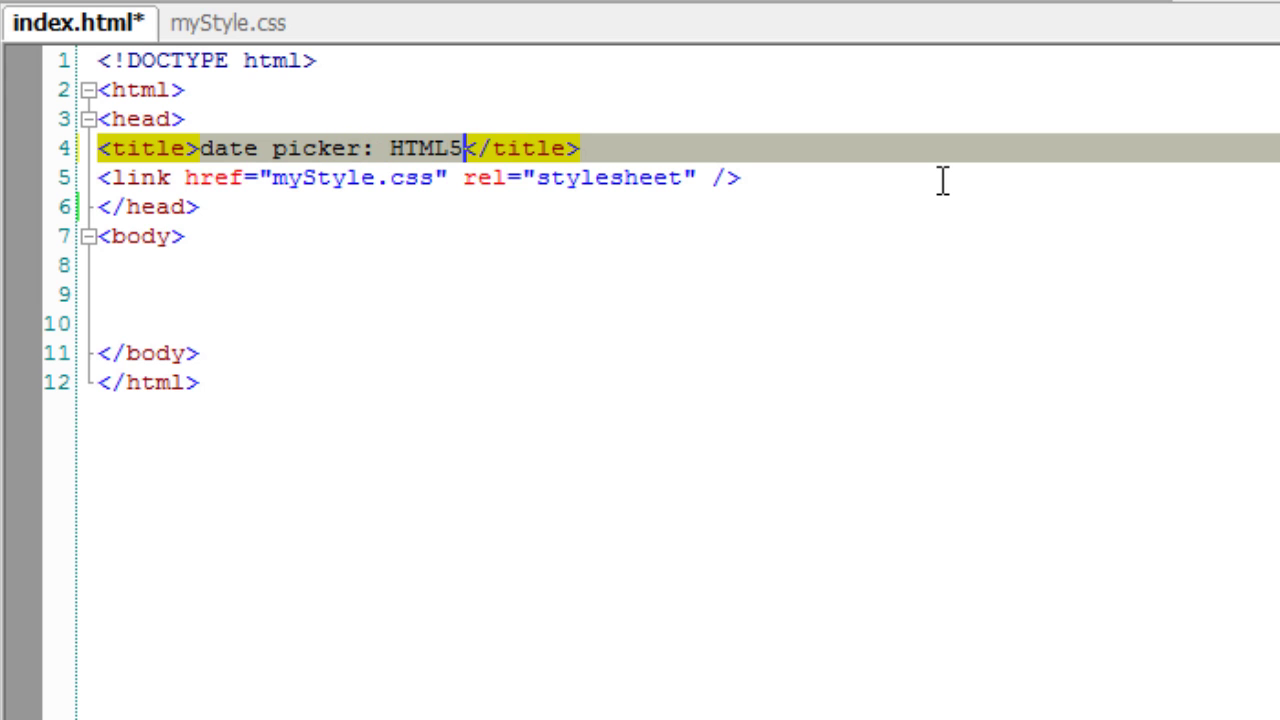
pyautogui.press('Down')
pyautogui.press('Down')
pyautogui.press('Down')
pyautogui.press('Down')
pyautogui.press('Down')
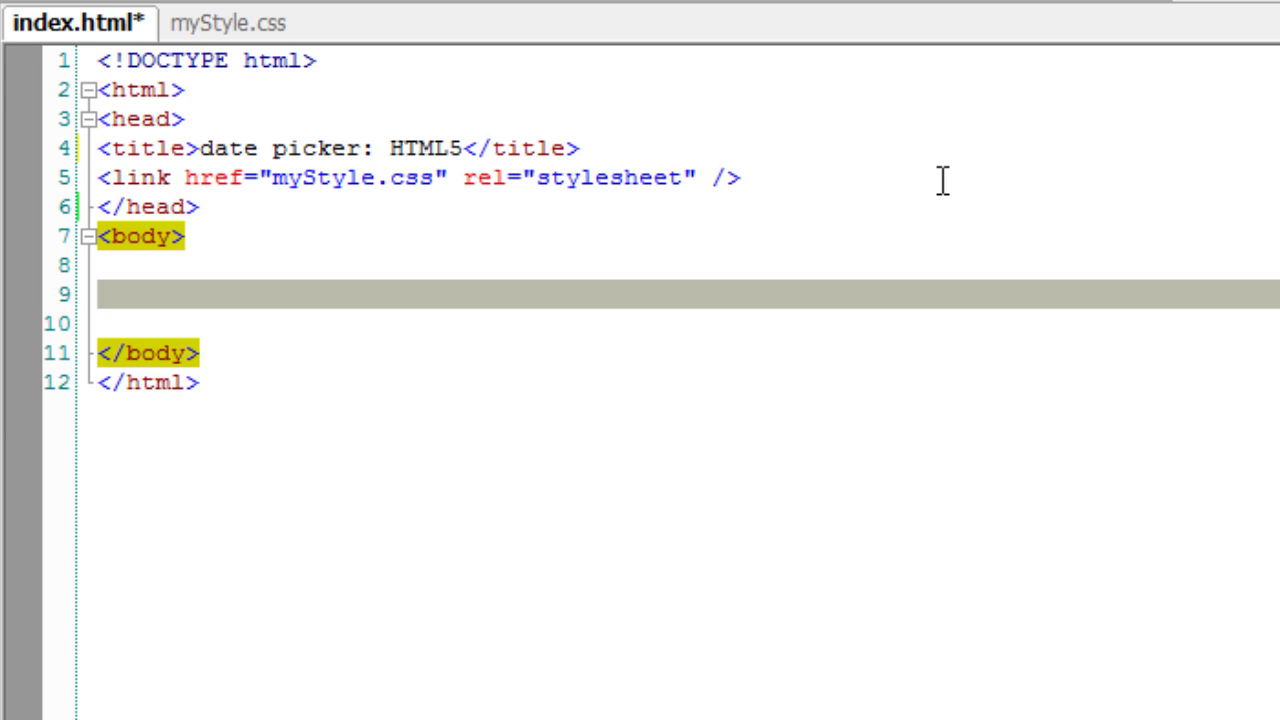
pyautogui.write('<form')
pyautogui.write('>')
pyautogui.press('Return')
pyautogui.write('<')
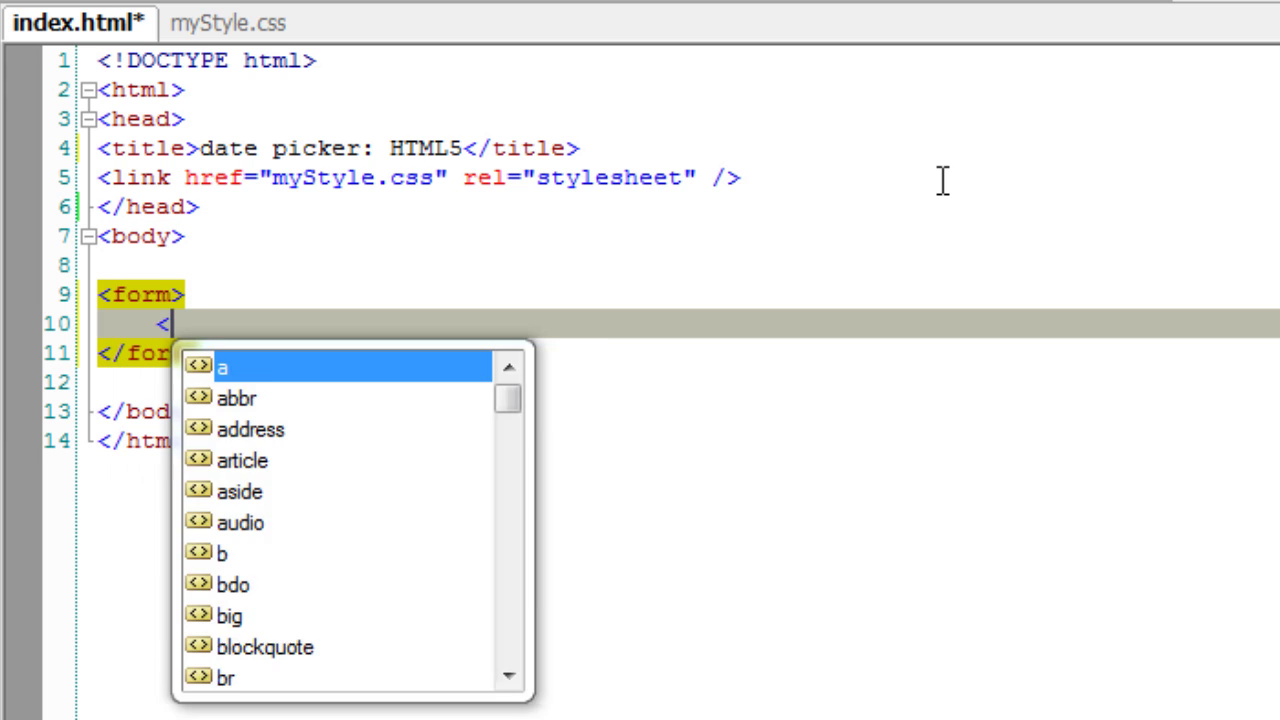
pyautogui.write('label>')
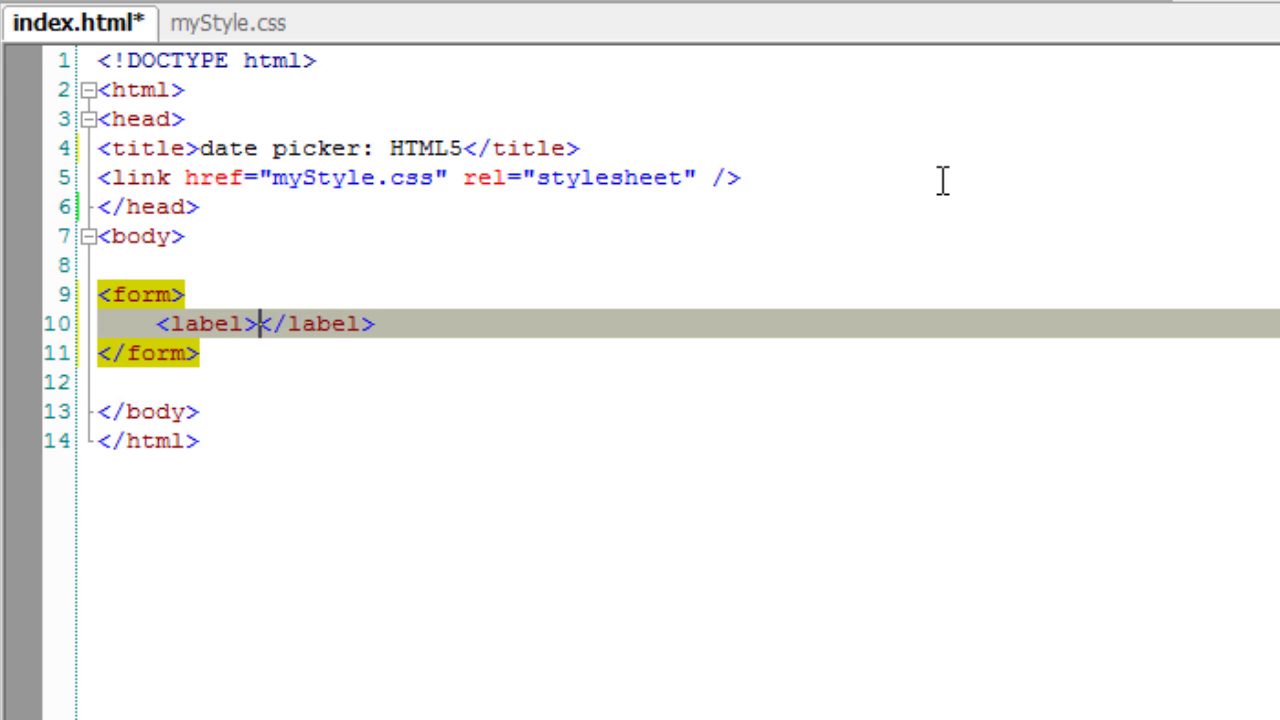
pyautogui.write('Date:')
pyautogui.press('End')
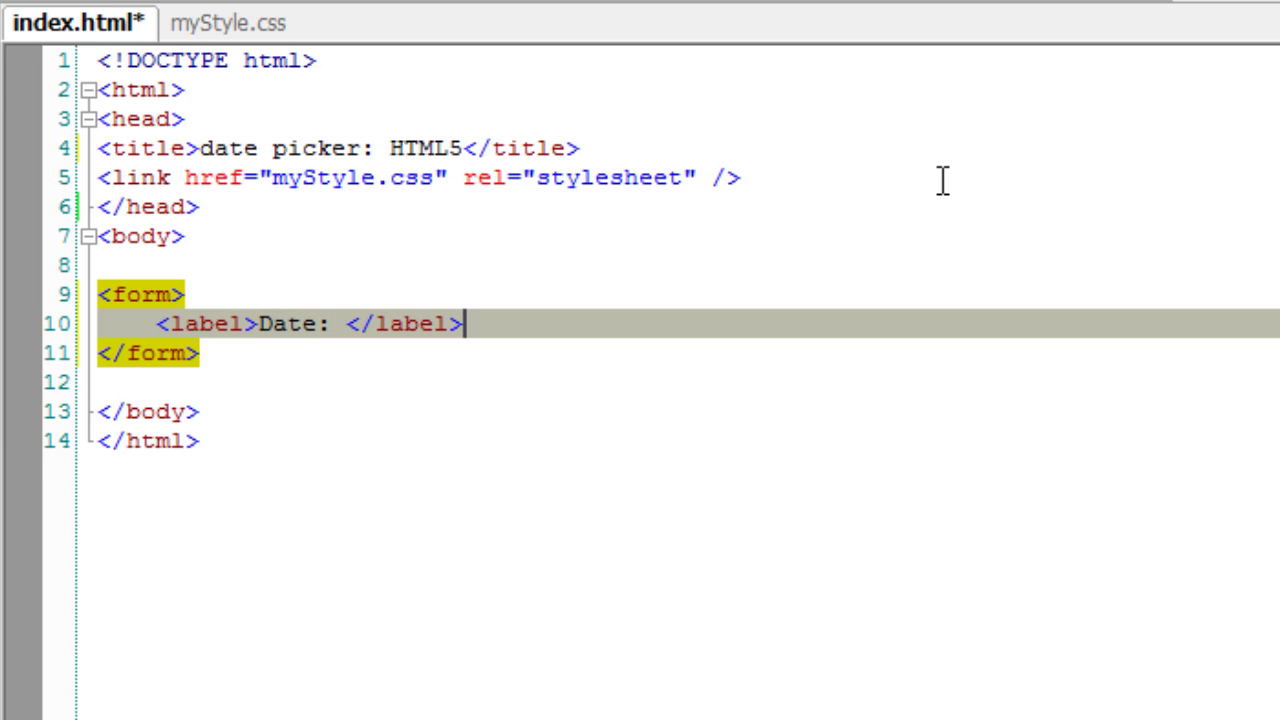
pyautogui.press('Return')
# Add a date-type input followed by a <br> line break
pyautogui.write('<in')
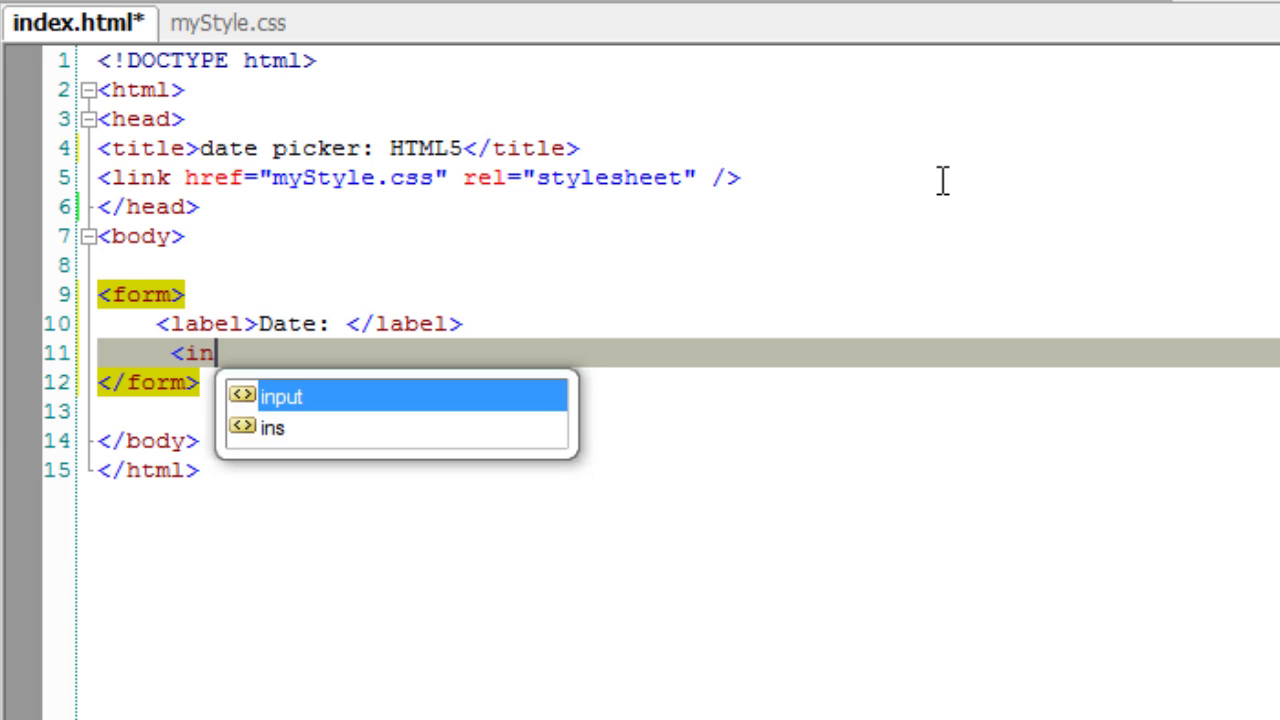
pyautogui.press('Return')
pyautogui.write('ty/>')
pyautogui.press('Return')
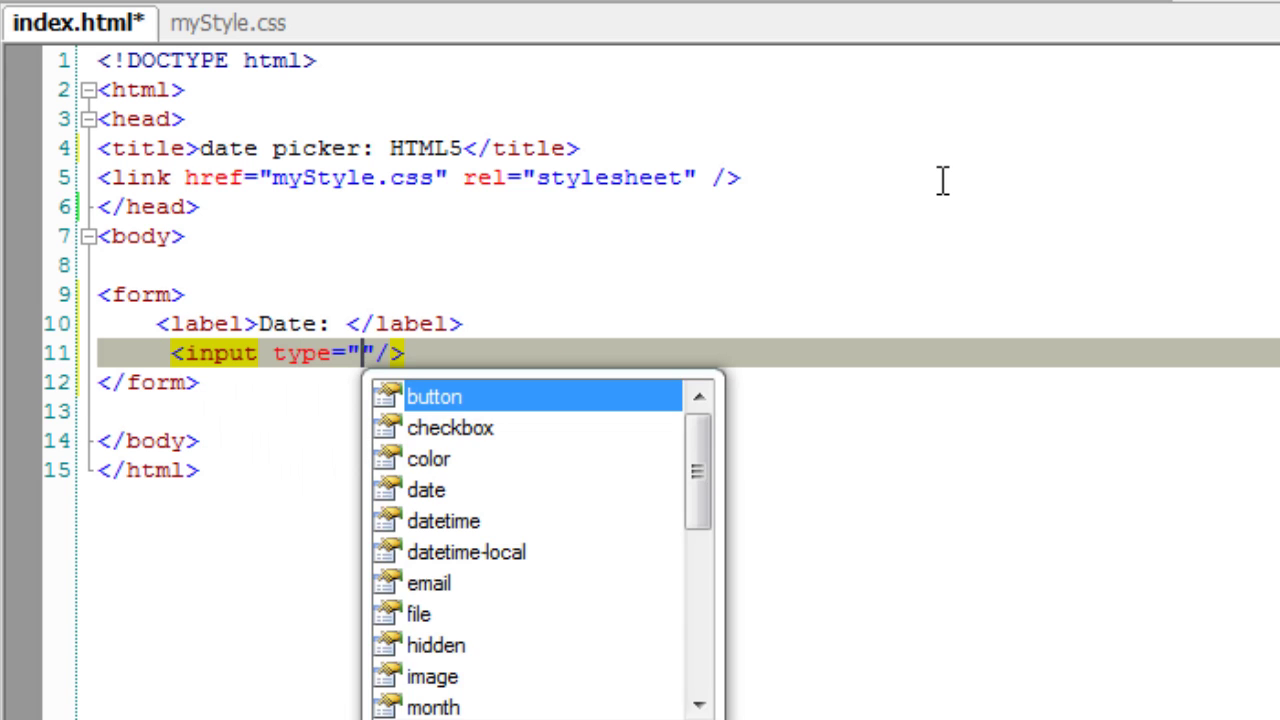
pyautogui.write('date')
pyautogui.press('Return')
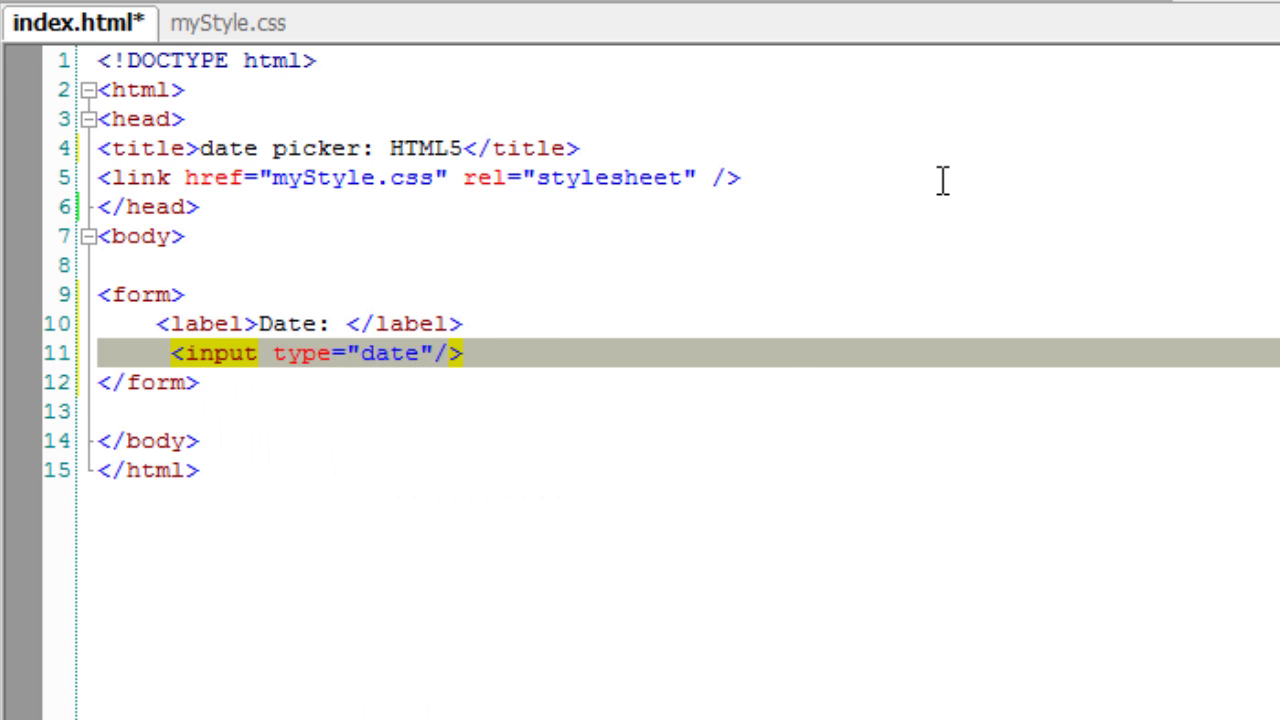
pyautogui.press('End')
pyautogui.write('<br>')
pyautogui.press('Return')
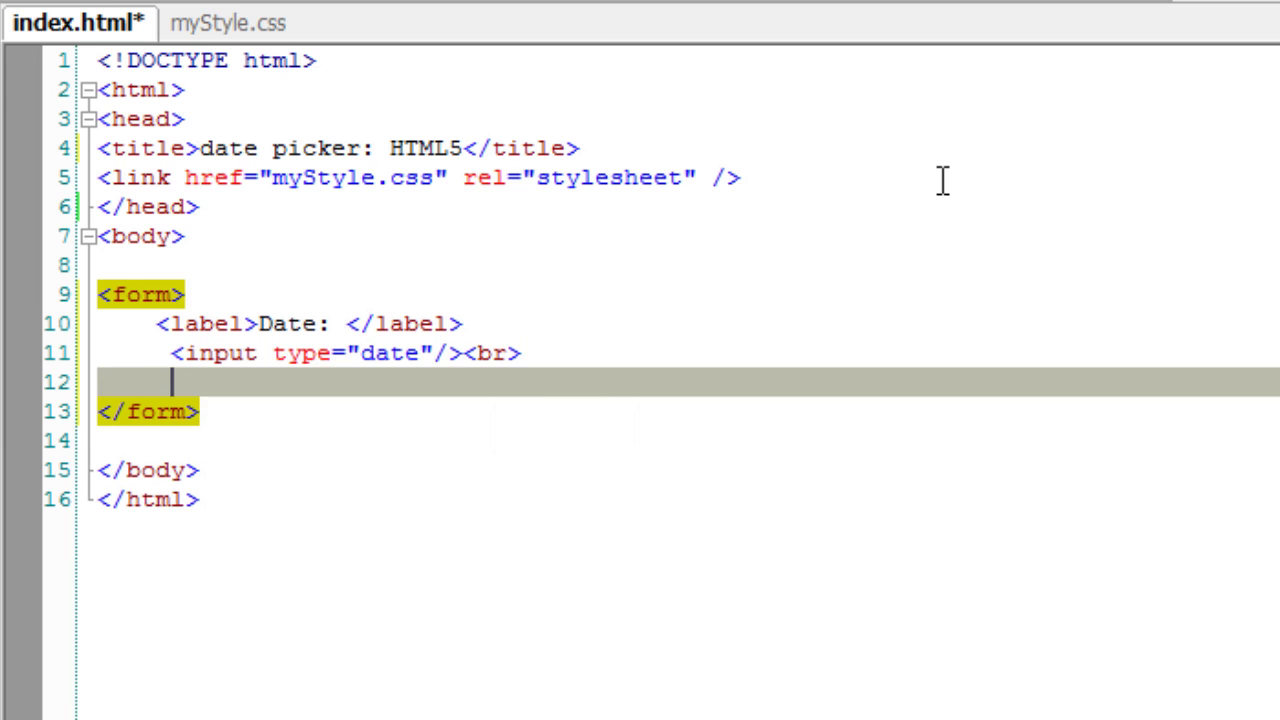
# Add a submit input and save index.html
pyautogui.write('<inp')
pyautogui.press('Return')
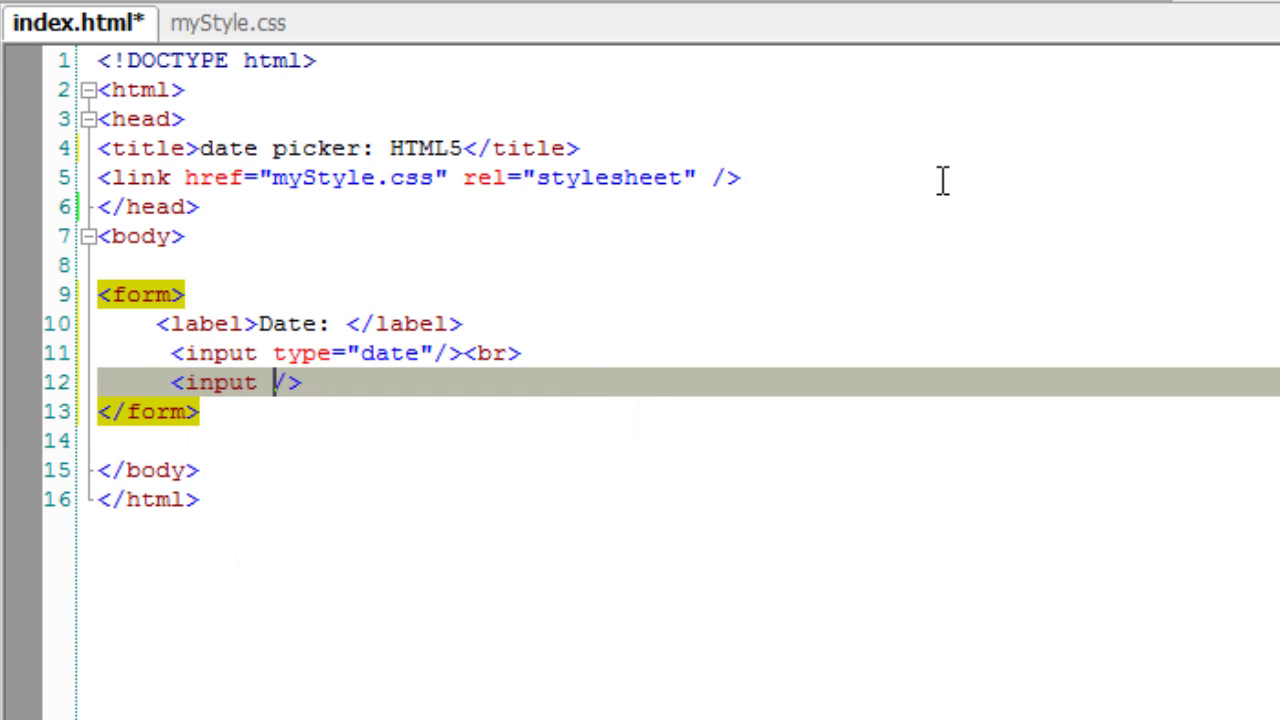
pyautogui.write('typ')
pyautogui.press('Return')
pyautogui.write('s')
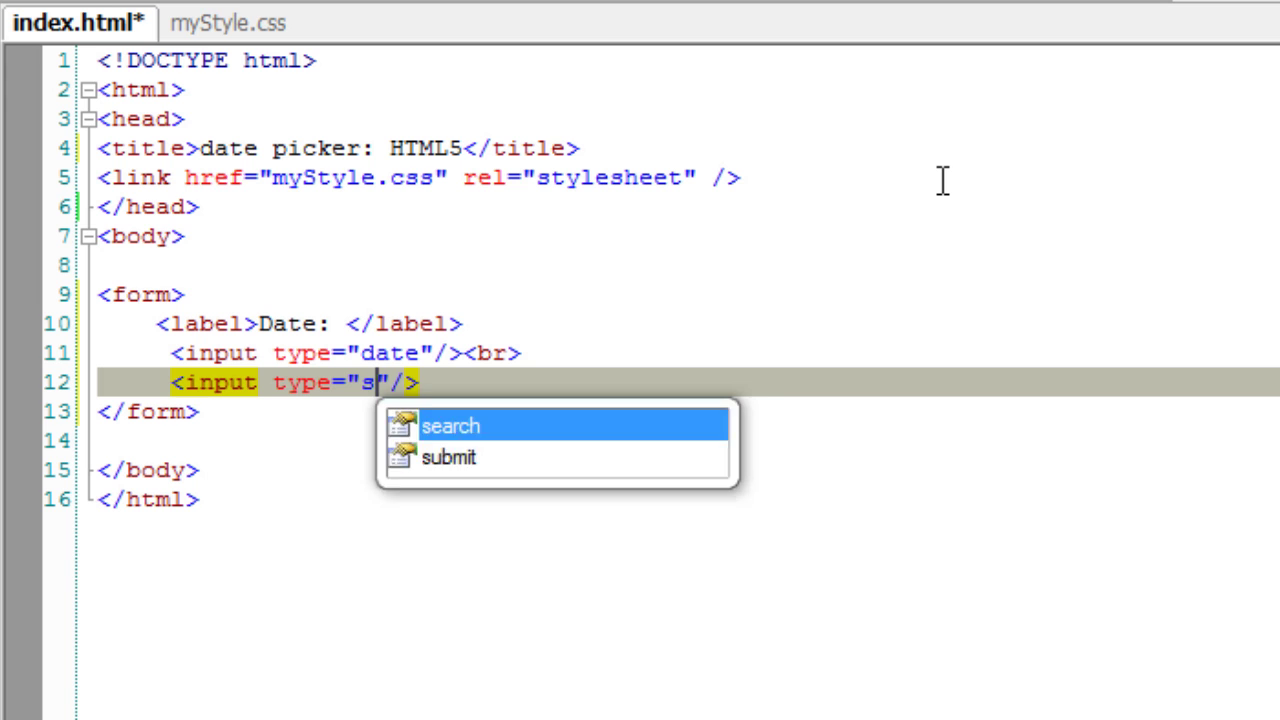
pyautogui.write('ub')
pyautogui.press('Return')
pyautogui.hotkey('ctrl', 's')
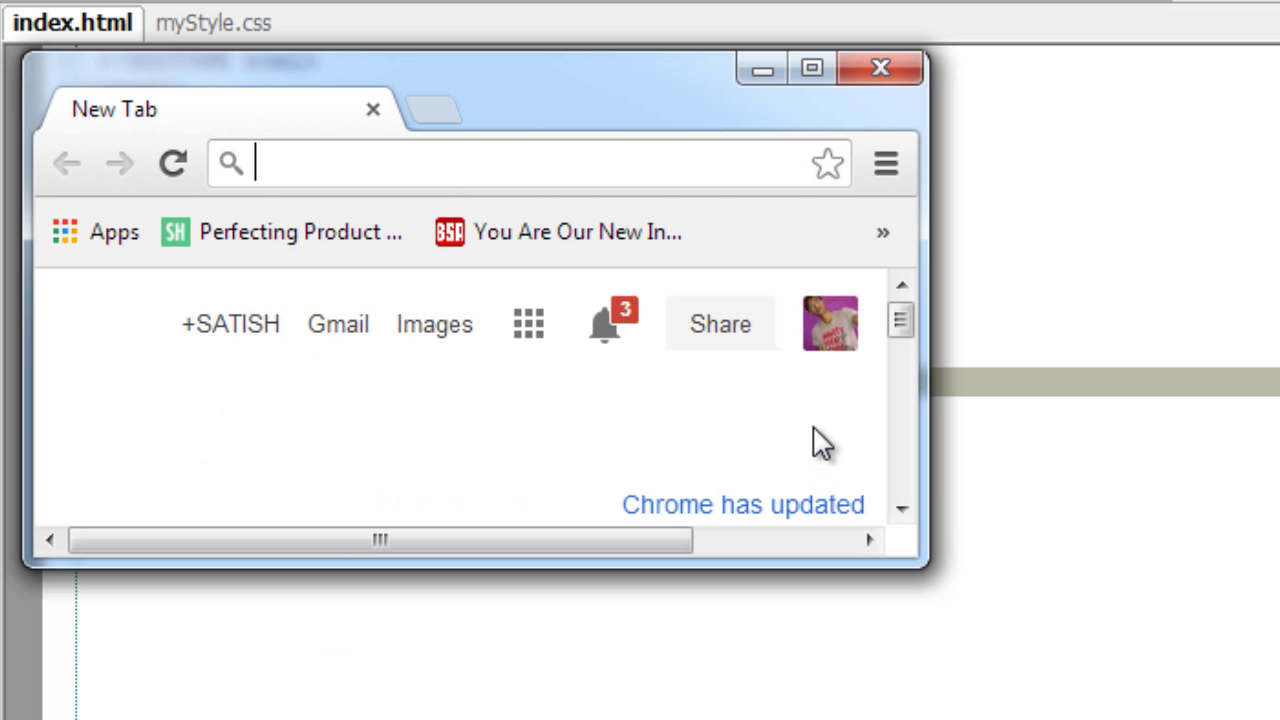
# Load localhost/html5 in Chrome and enter 02/01/2013 in the date field
pyautogui.write('loca')
pyautogui.press('Return')
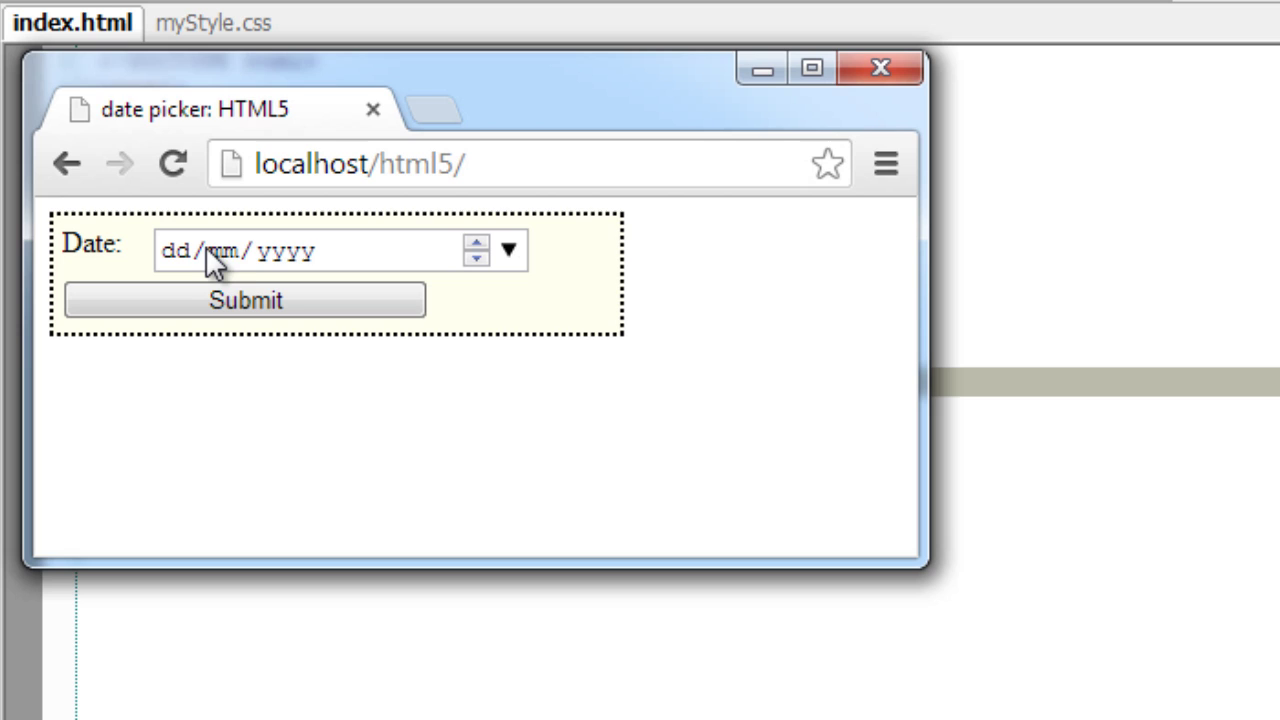
pyautogui.click(482, 246)
pyautogui.click(286, 252)
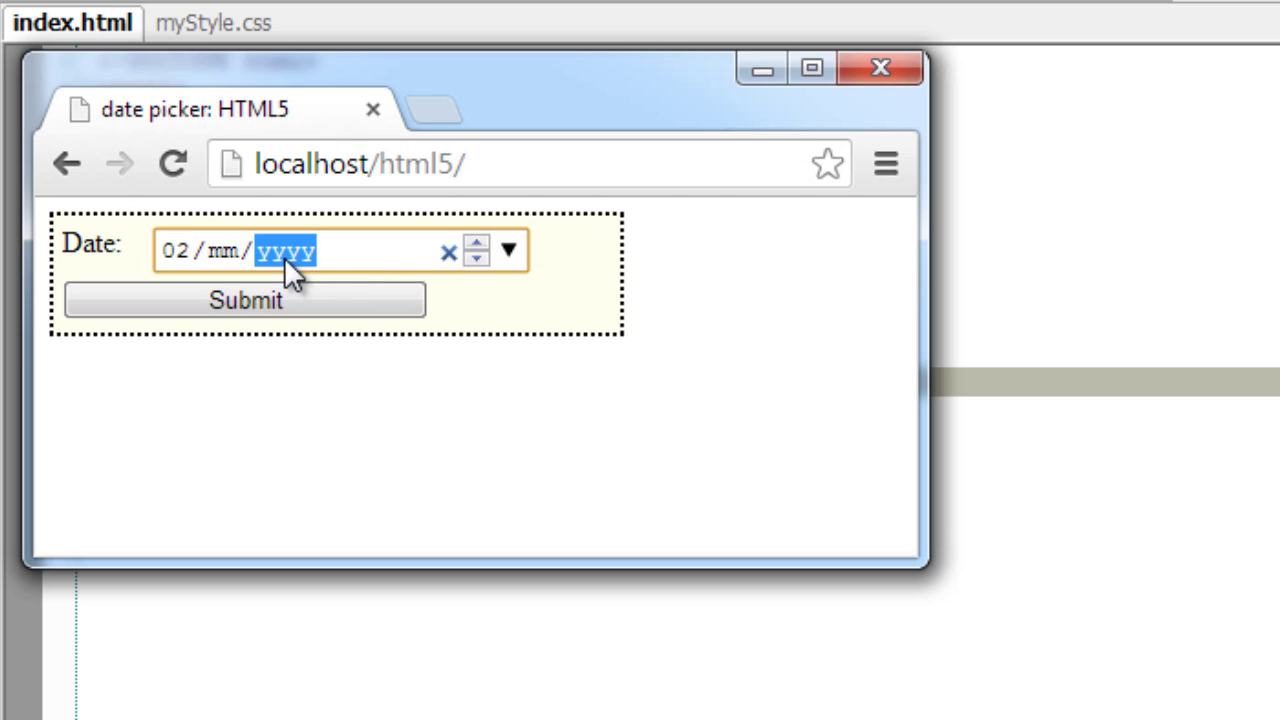
pyautogui.click(480, 244)
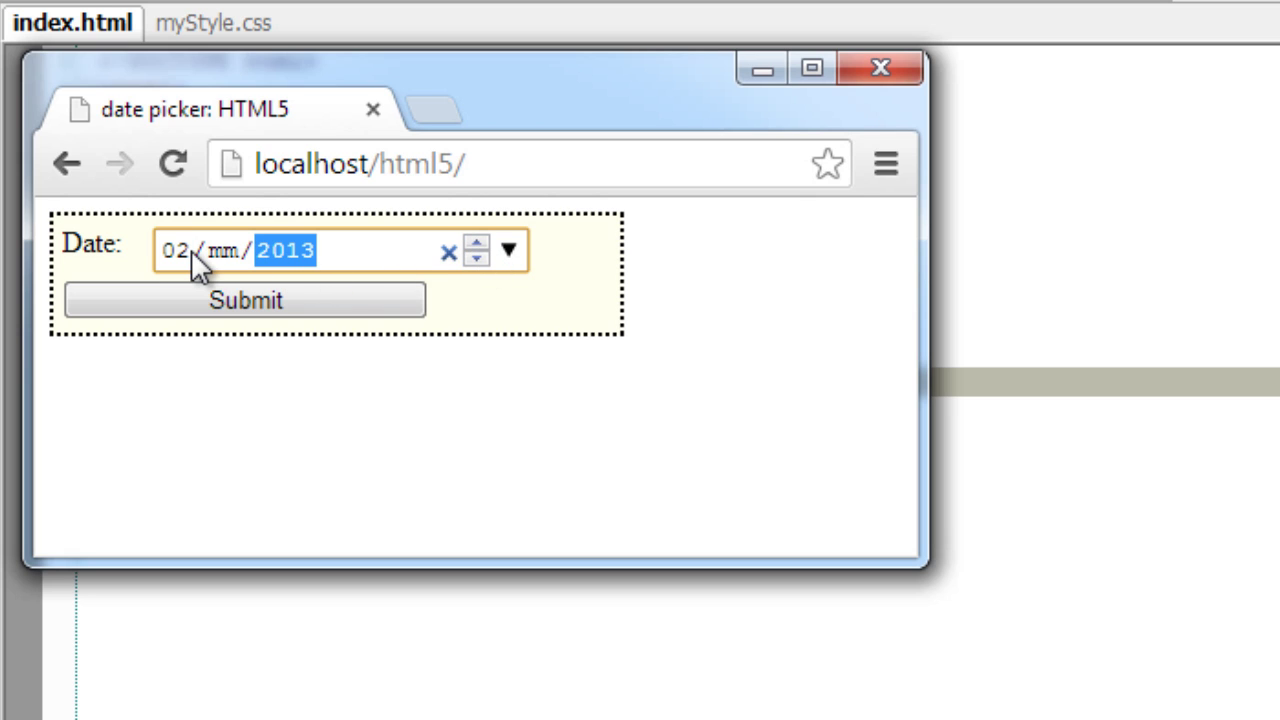
pyautogui.click(224, 250)
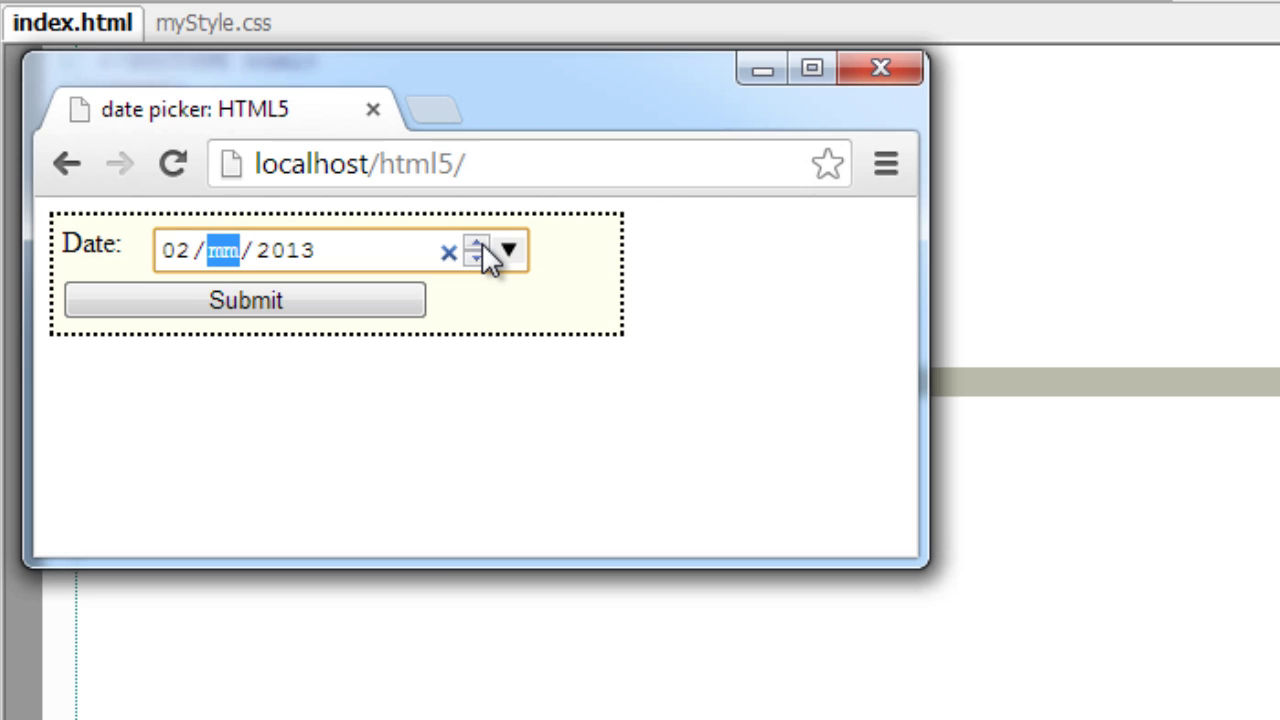
pyautogui.click(478, 244)
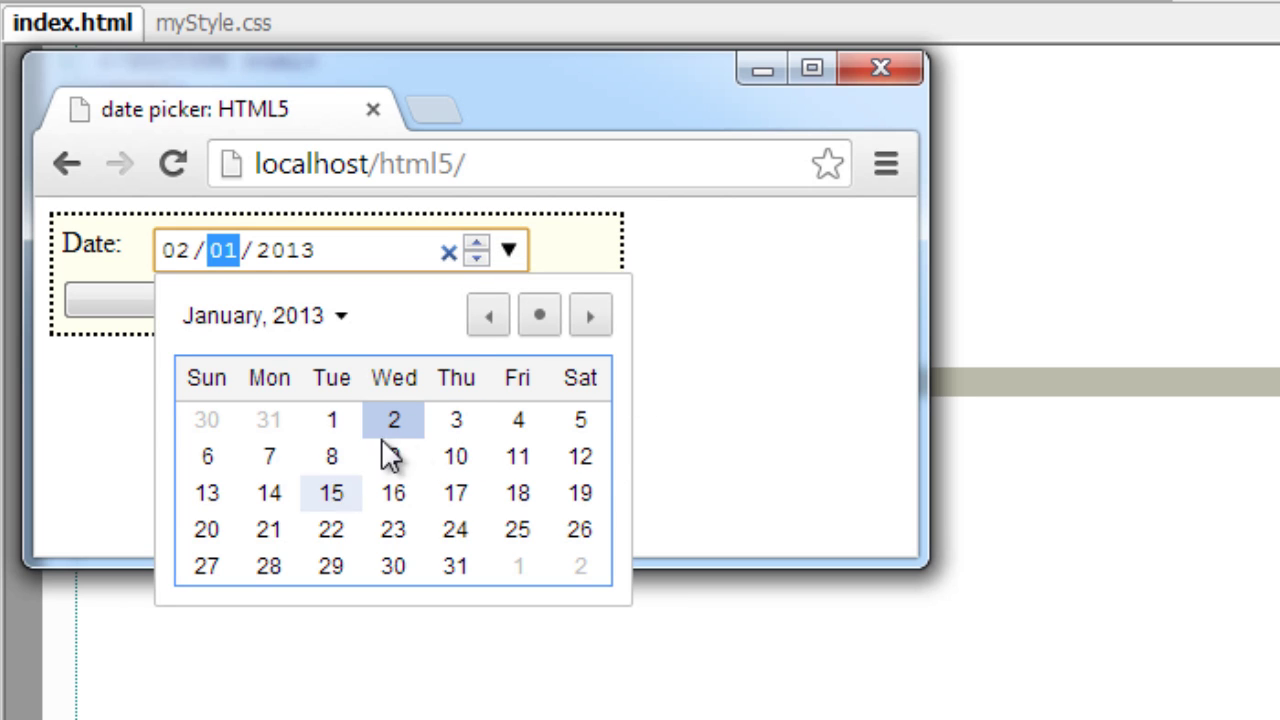
pyautogui.click(1135, 408)
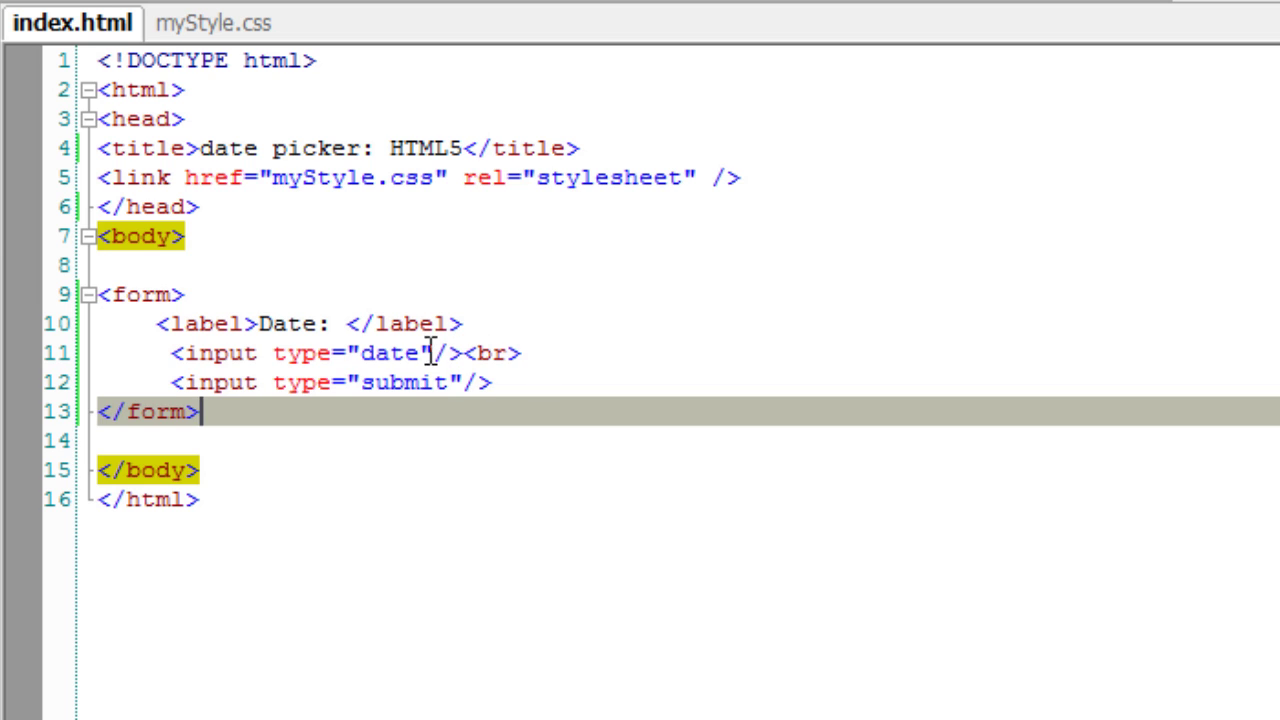
# Replace the input type value date with time and save the file
pyautogui.click(408, 353)
pyautogui.doubleClick(408, 353)
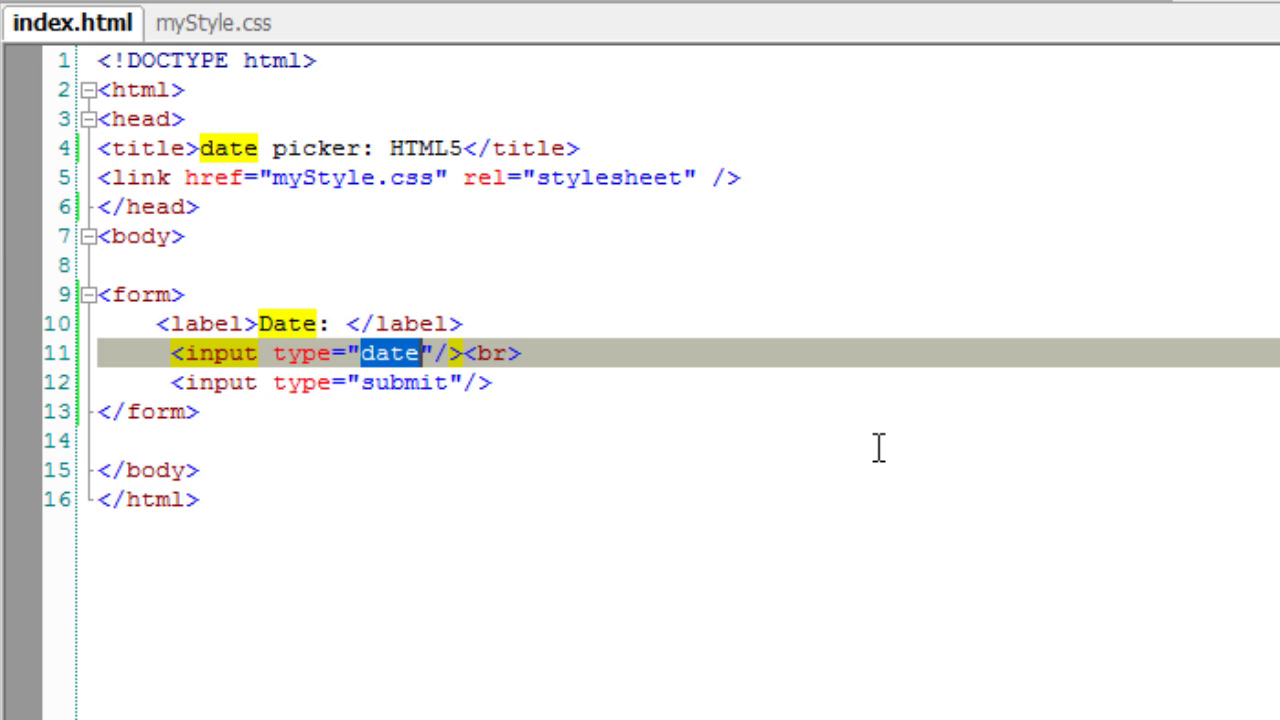
pyautogui.write('time')
pyautogui.press('Return')
pyautogui.press('Return')
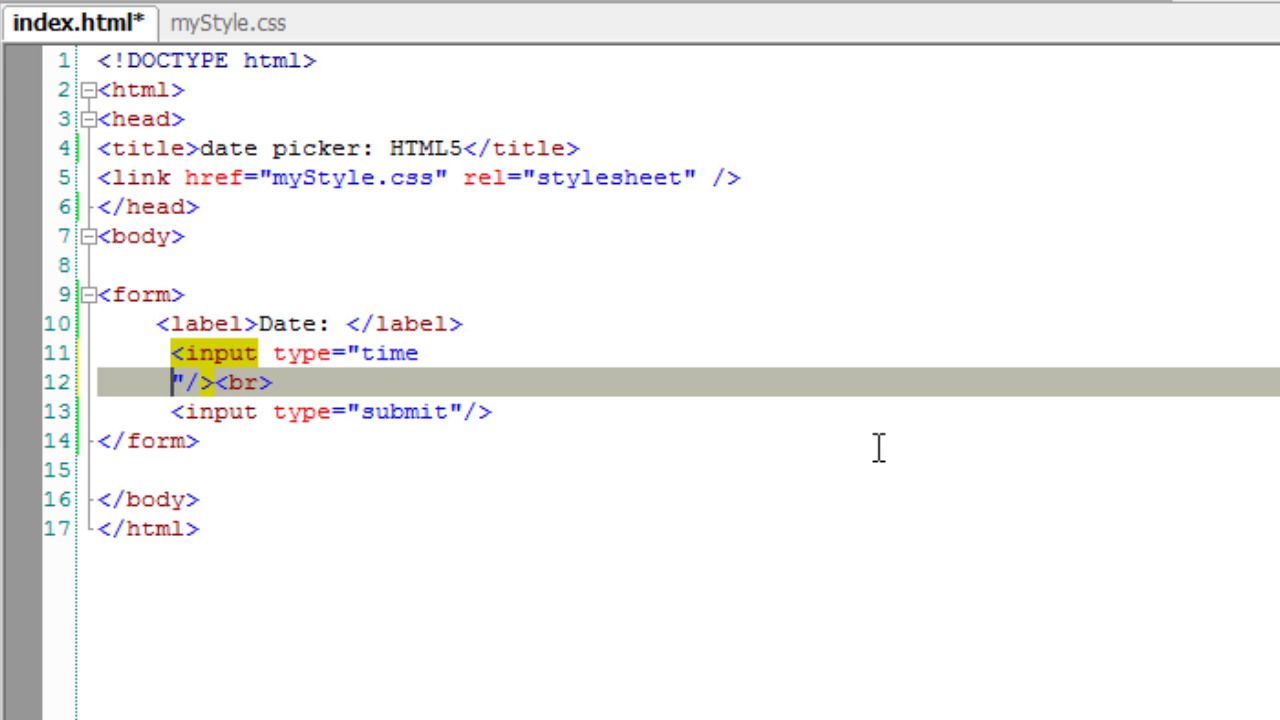
pyautogui.hotkey('ctrl', 'z')
pyautogui.hotkey('ctrl', 's')
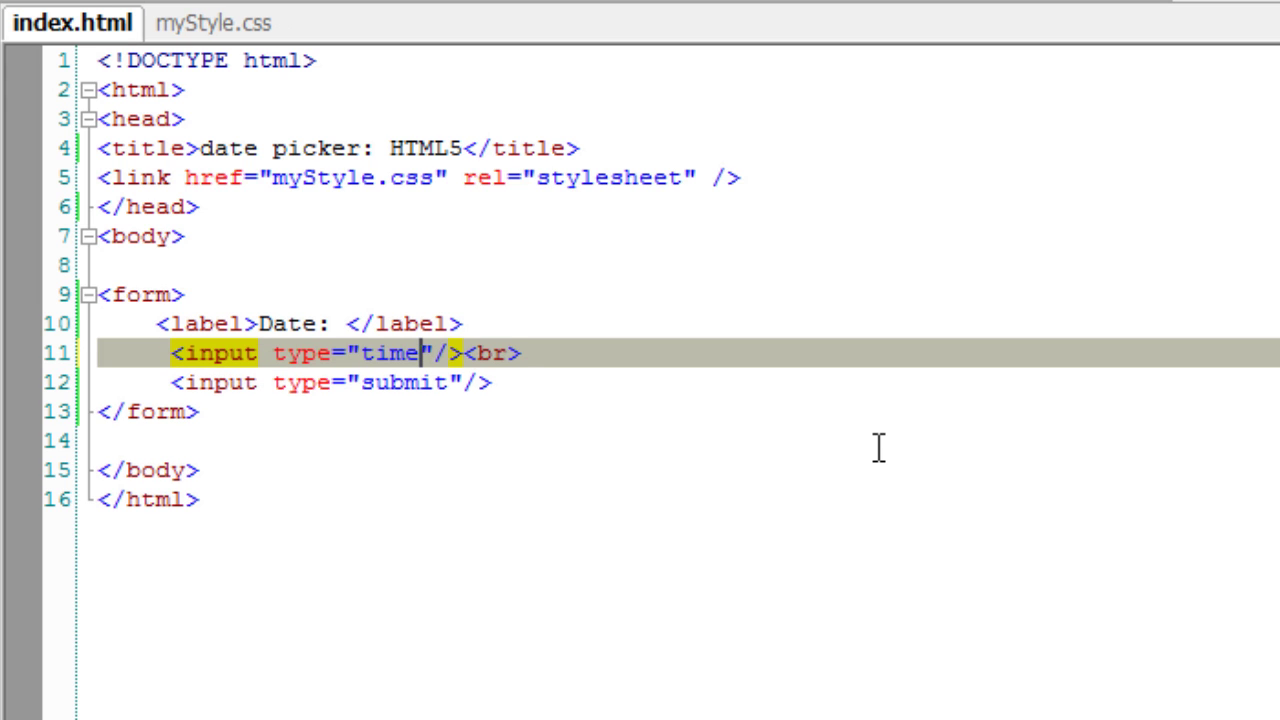
# Reload the page in Chrome and set the new time field to 03:00 AM
pyautogui.hotkey('alt', 'Tab')
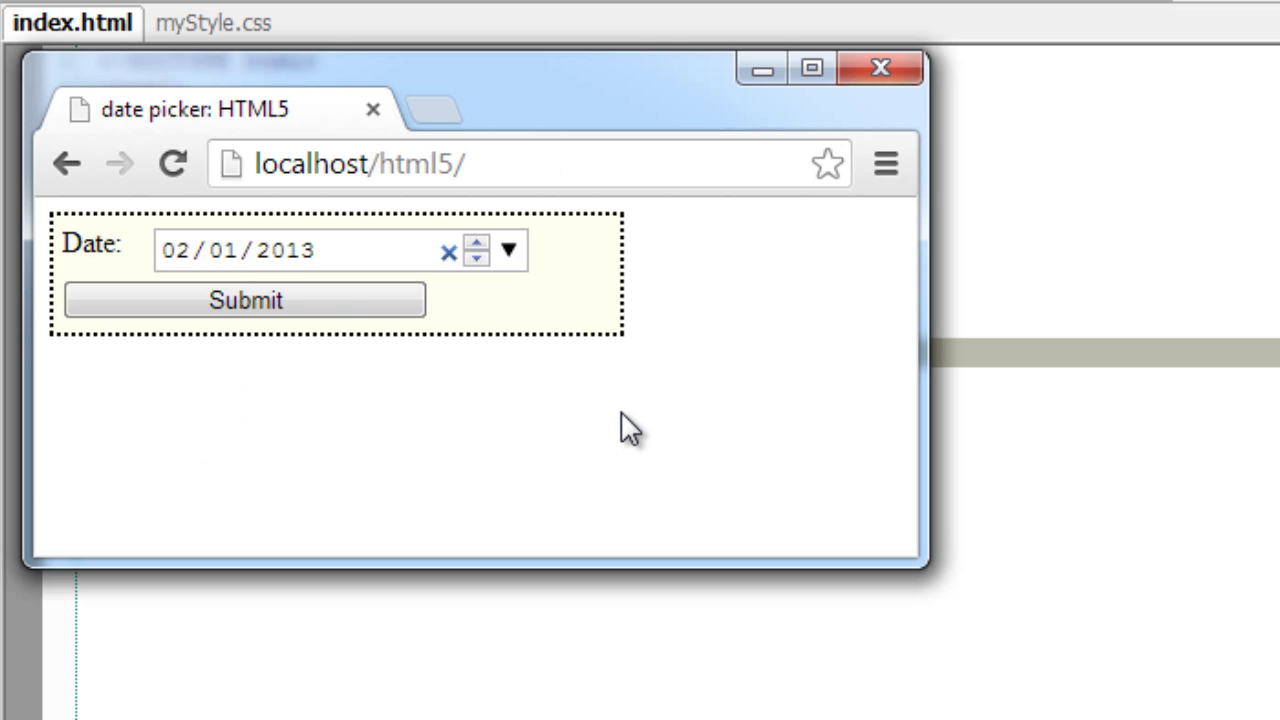
pyautogui.press('F5')
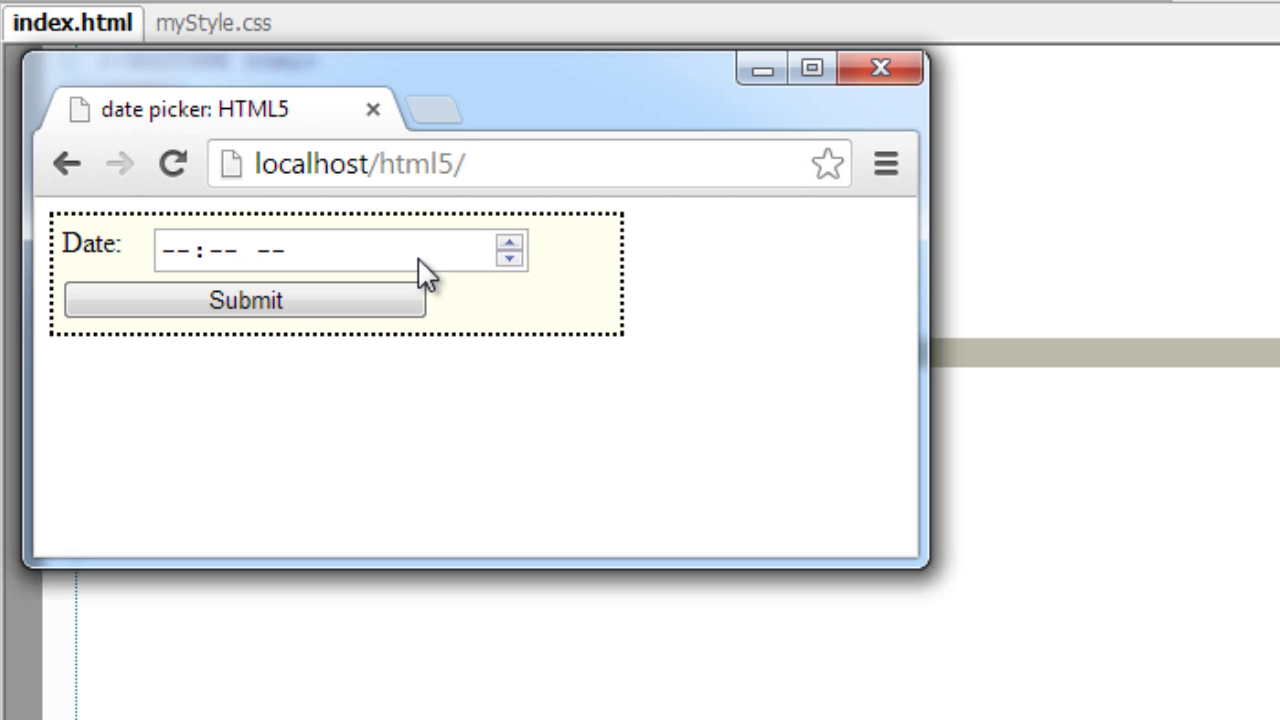
pyautogui.click(418, 257)
pyautogui.click(509, 244)
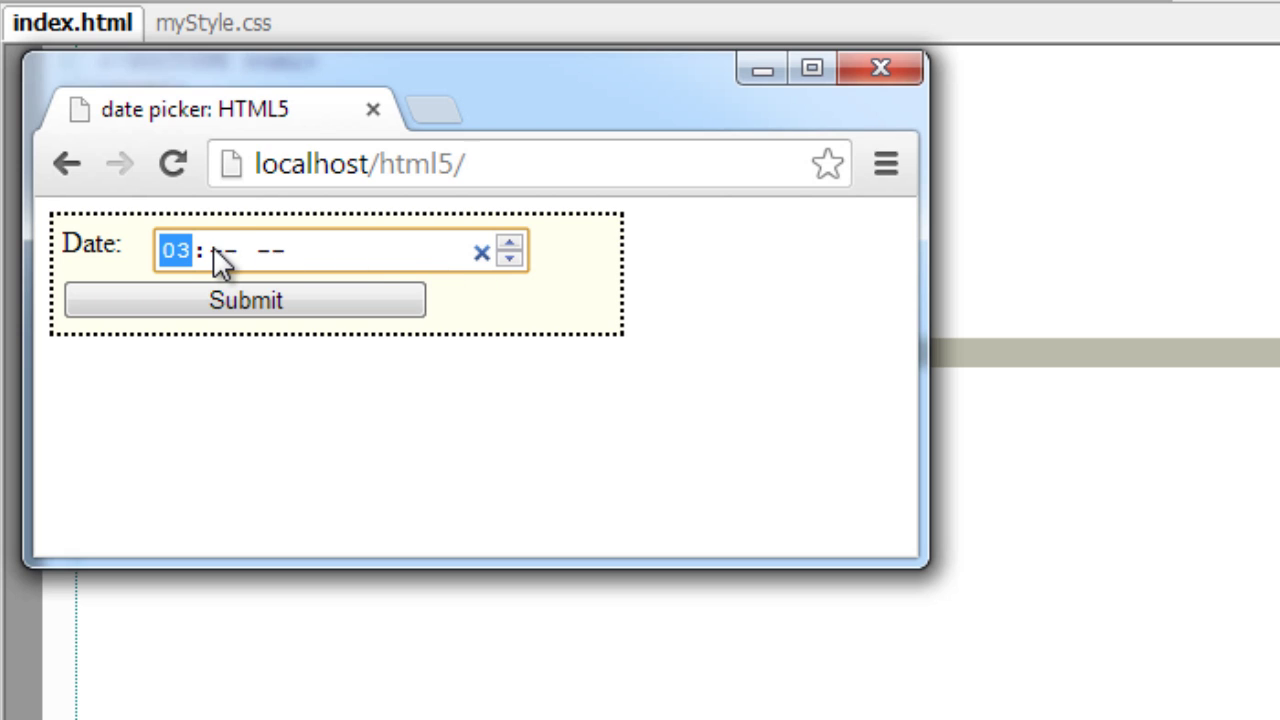
pyautogui.click(216, 248)
pyautogui.click(509, 244)
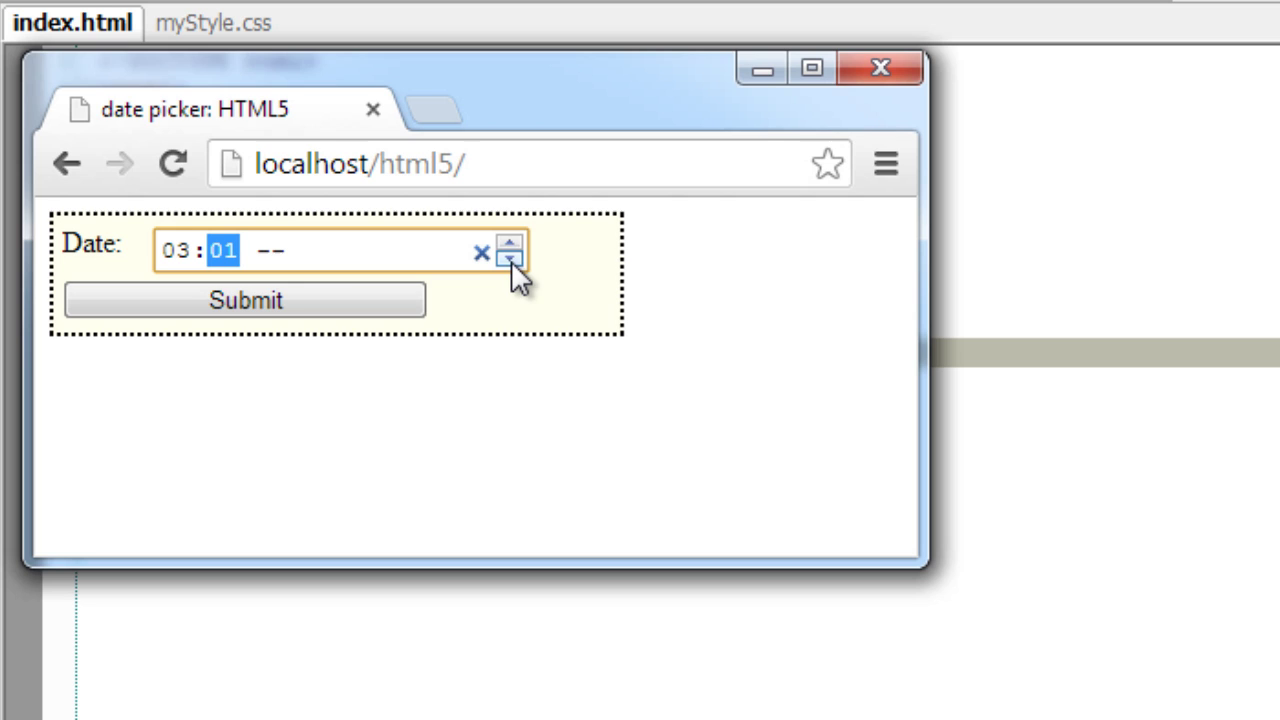
pyautogui.click(511, 261)
pyautogui.click(319, 243)
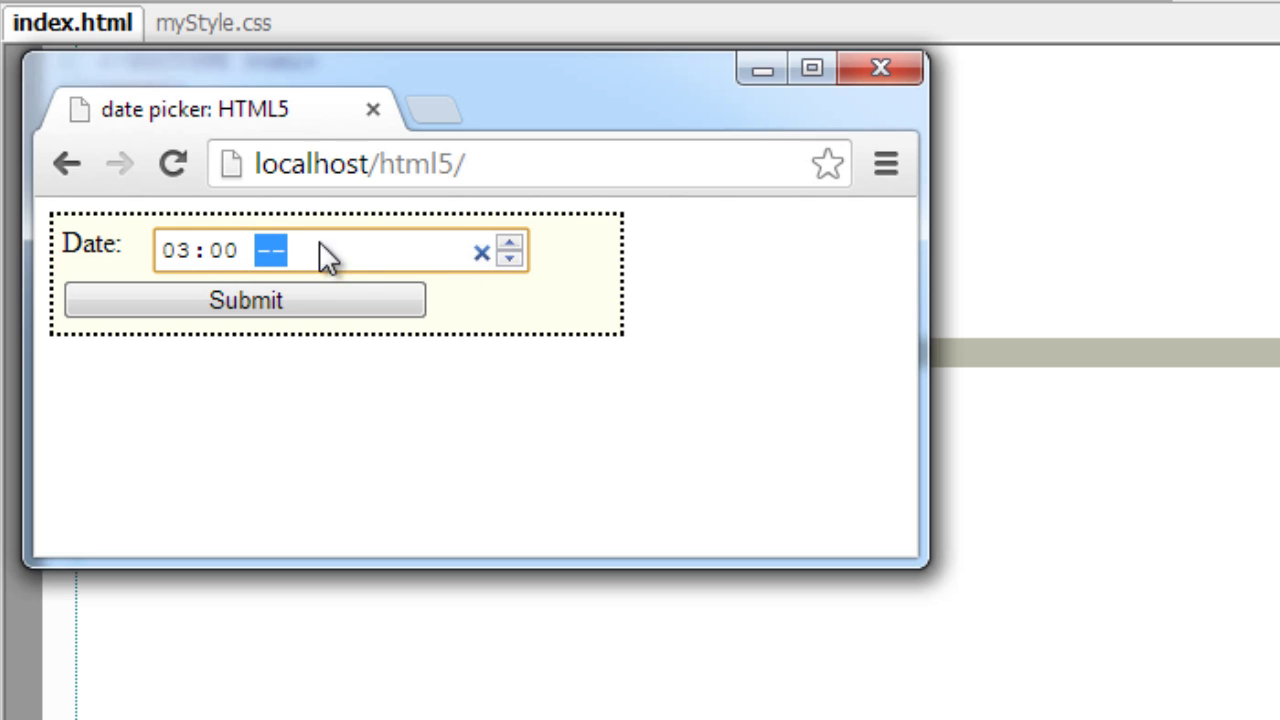
pyautogui.click(509, 243)
pyautogui.click(430, 395)
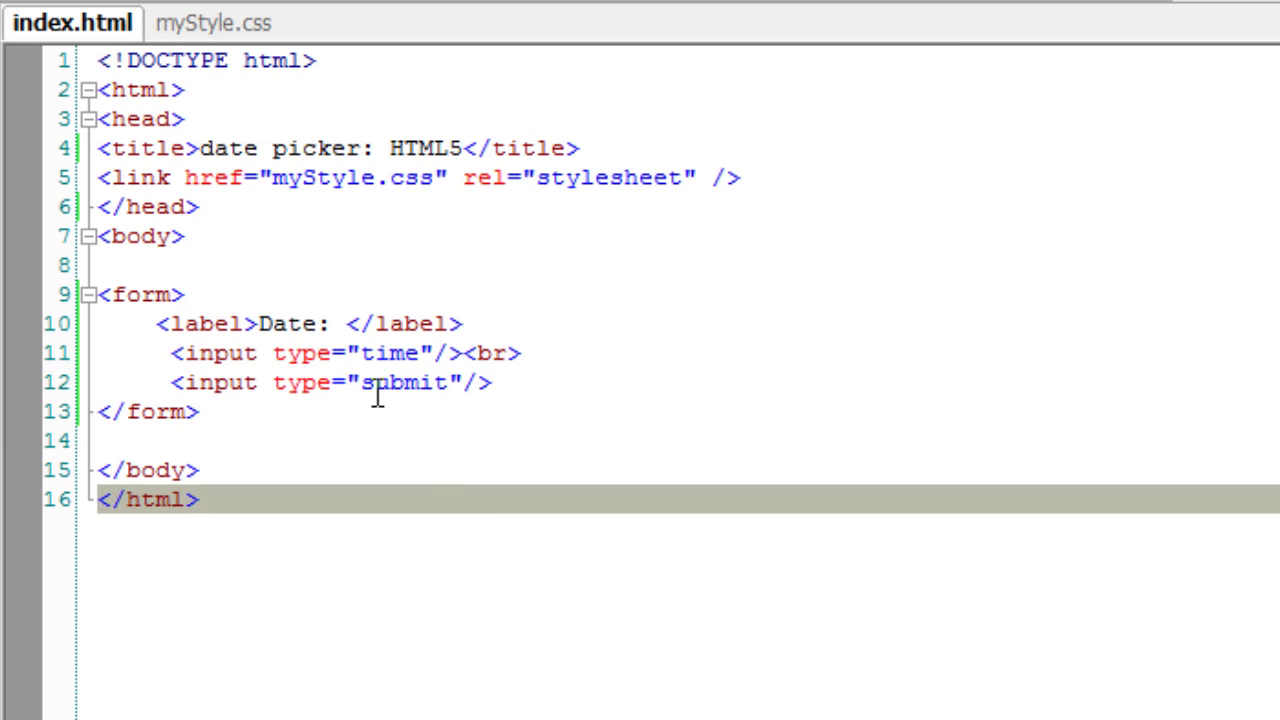
# Change the line 11 type to datetime, save, and test it in Chrome
pyautogui.doubleClick(388, 355)
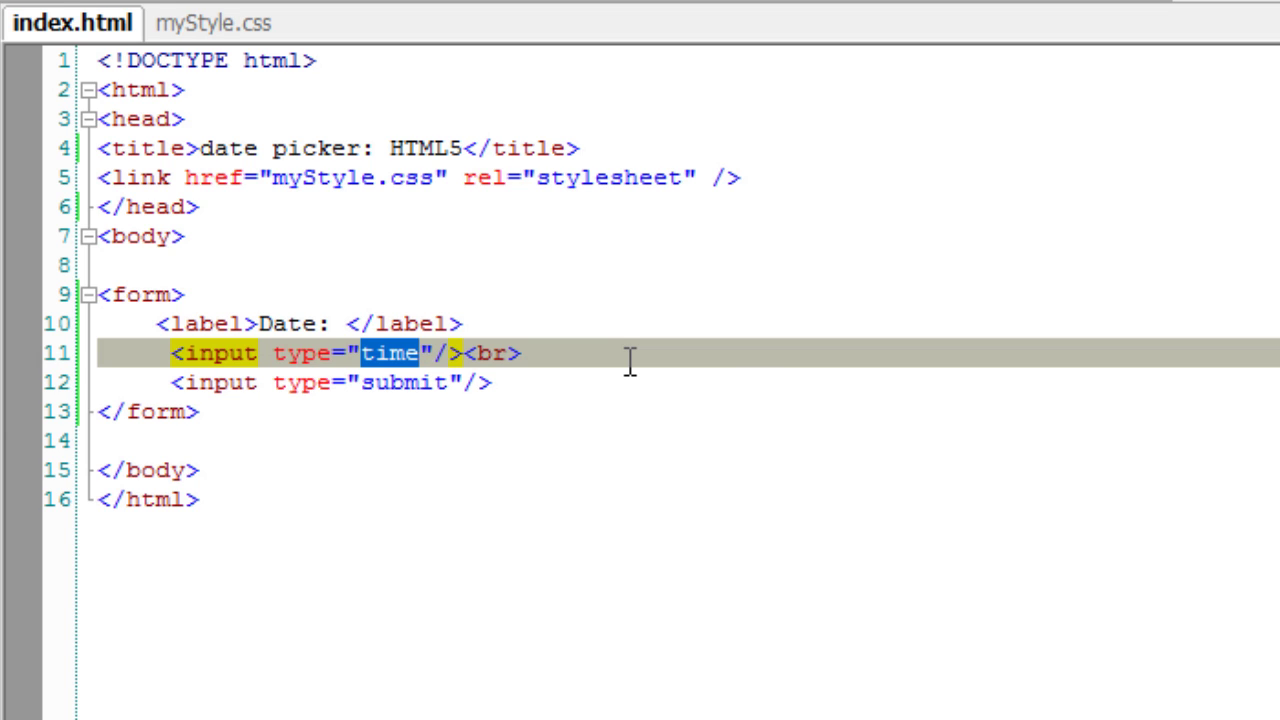
pyautogui.write('date')
pyautogui.press('Down')
pyautogui.press('Return')
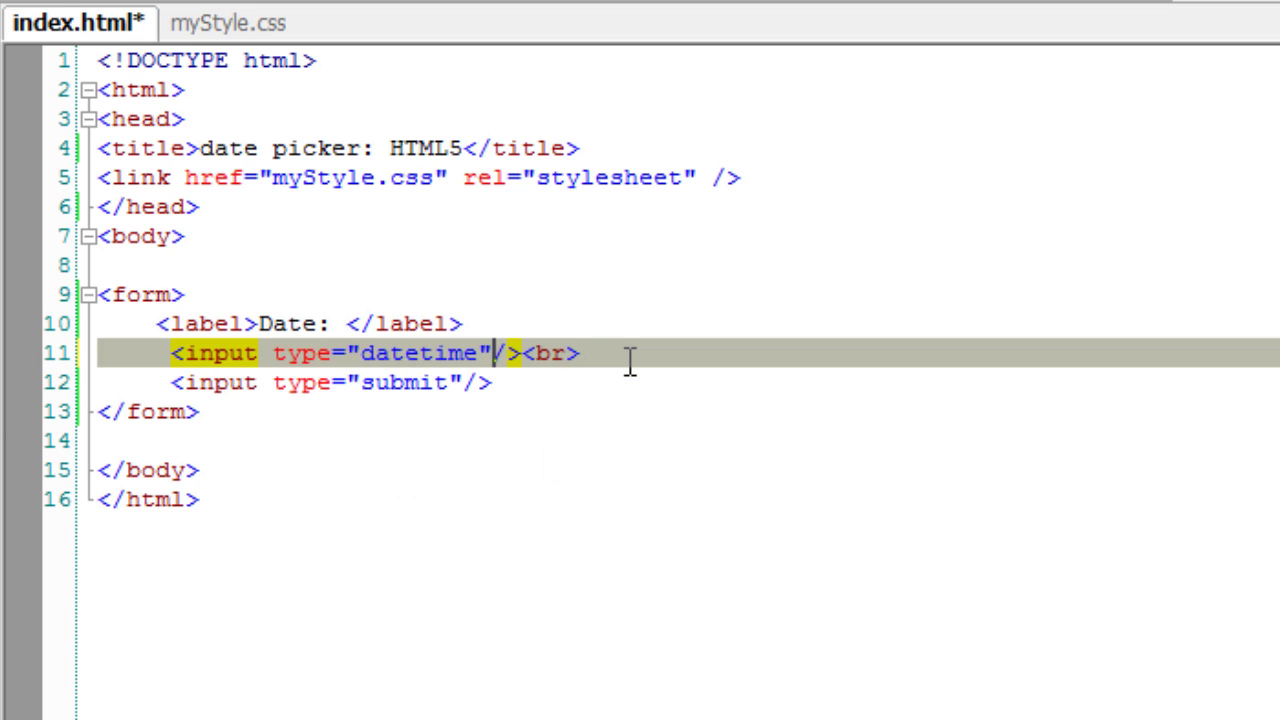
pyautogui.hotkey('ctrl', 's')
pyautogui.hotkey('alt', 'Tab')
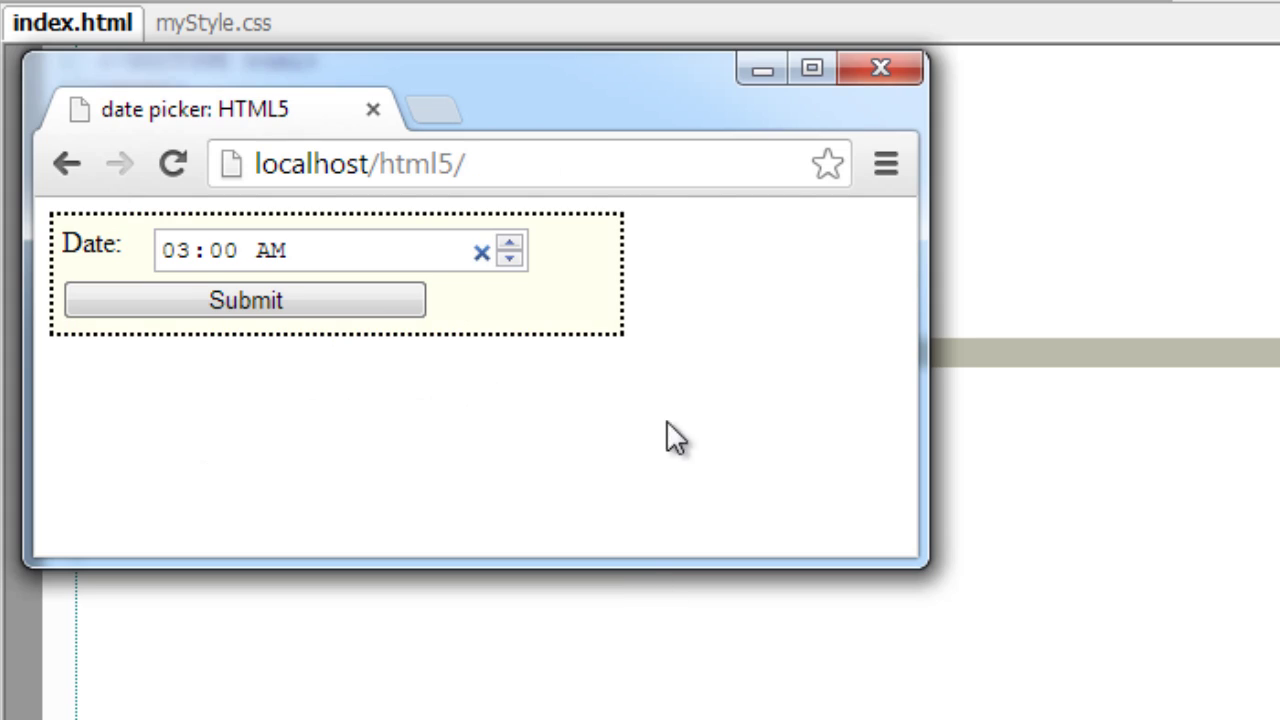
pyautogui.press('F5')
pyautogui.click(454, 250)
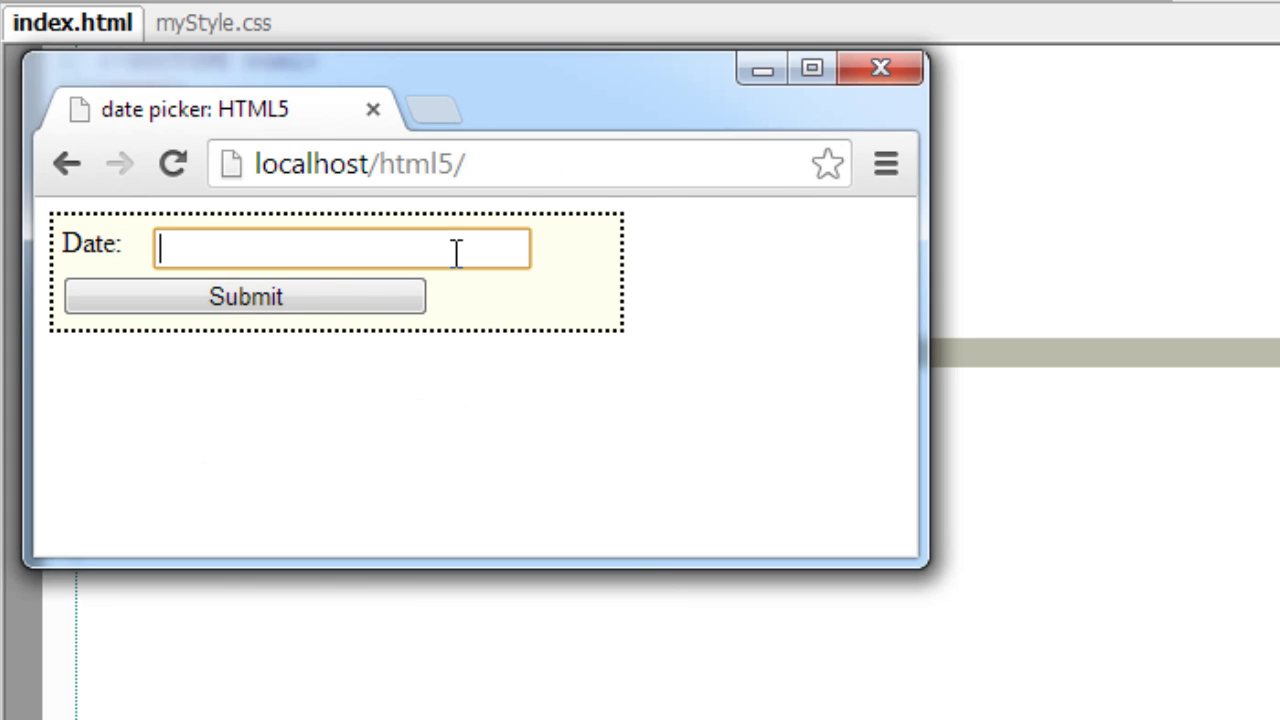
pyautogui.click(300, 293)
# Extend the type value to datetime-local and save
pyautogui.hotkey('alt', 'Tab')
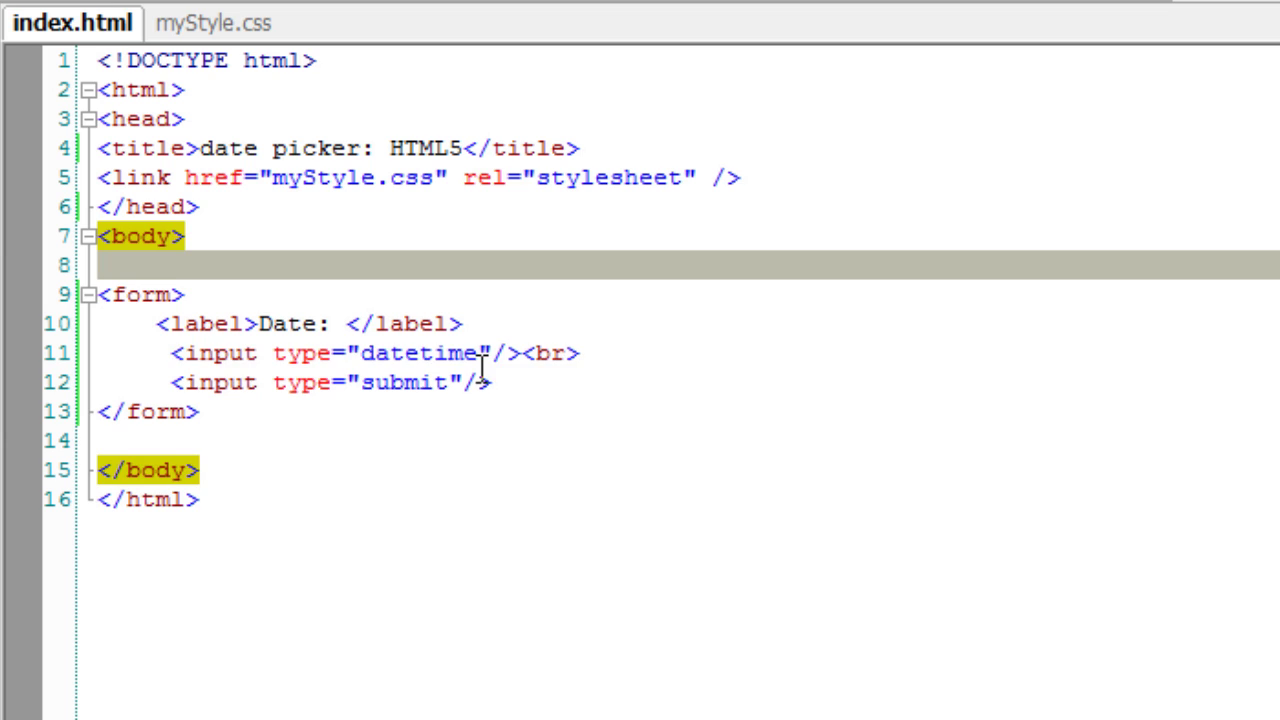
pyautogui.click(484, 352)
pyautogui.write('-lo')
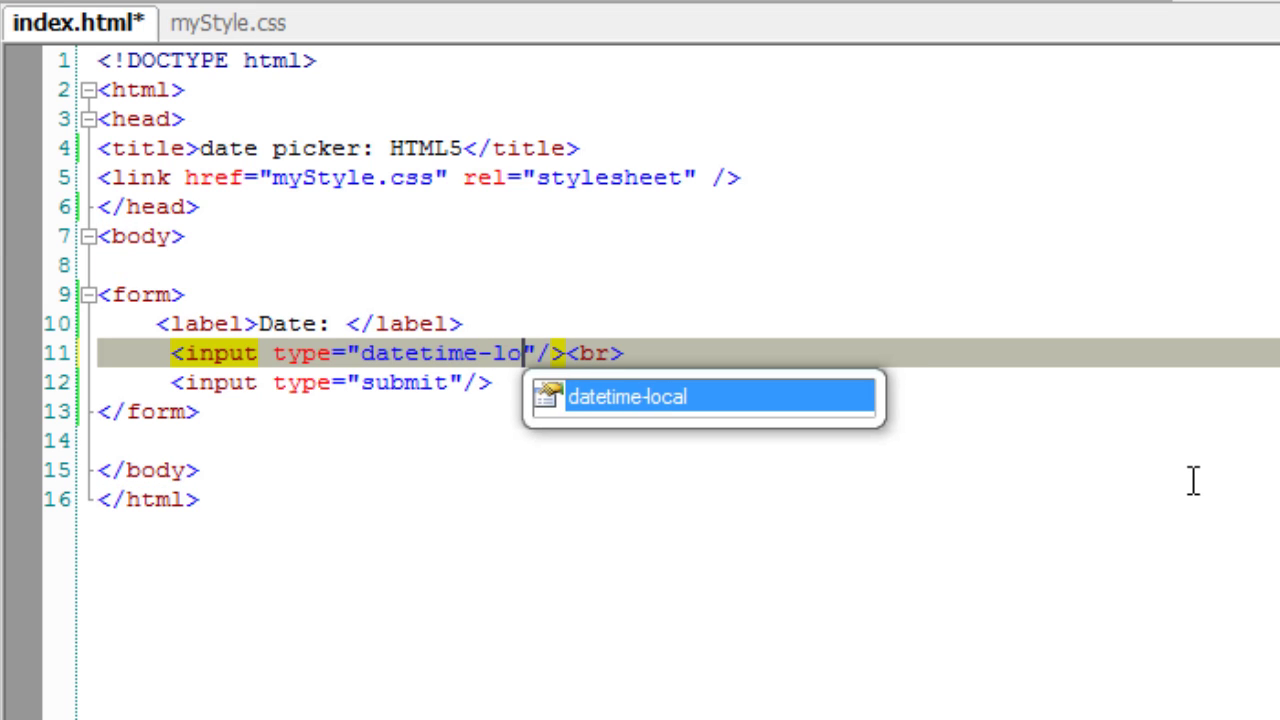
pyautogui.press('Return')
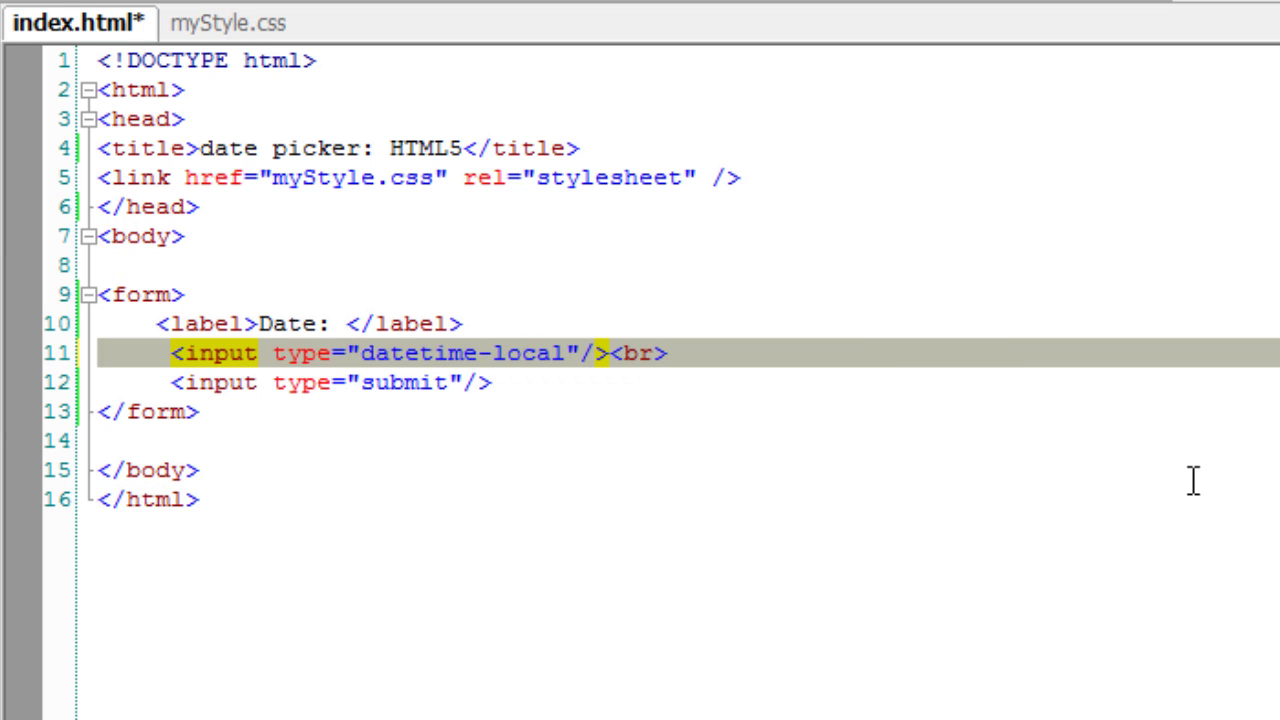
pyautogui.hotkey('ctrl', 's')
# Reload the form and pick 12 September 2013 from the calendar
pyautogui.hotkey('alt', 'Tab')
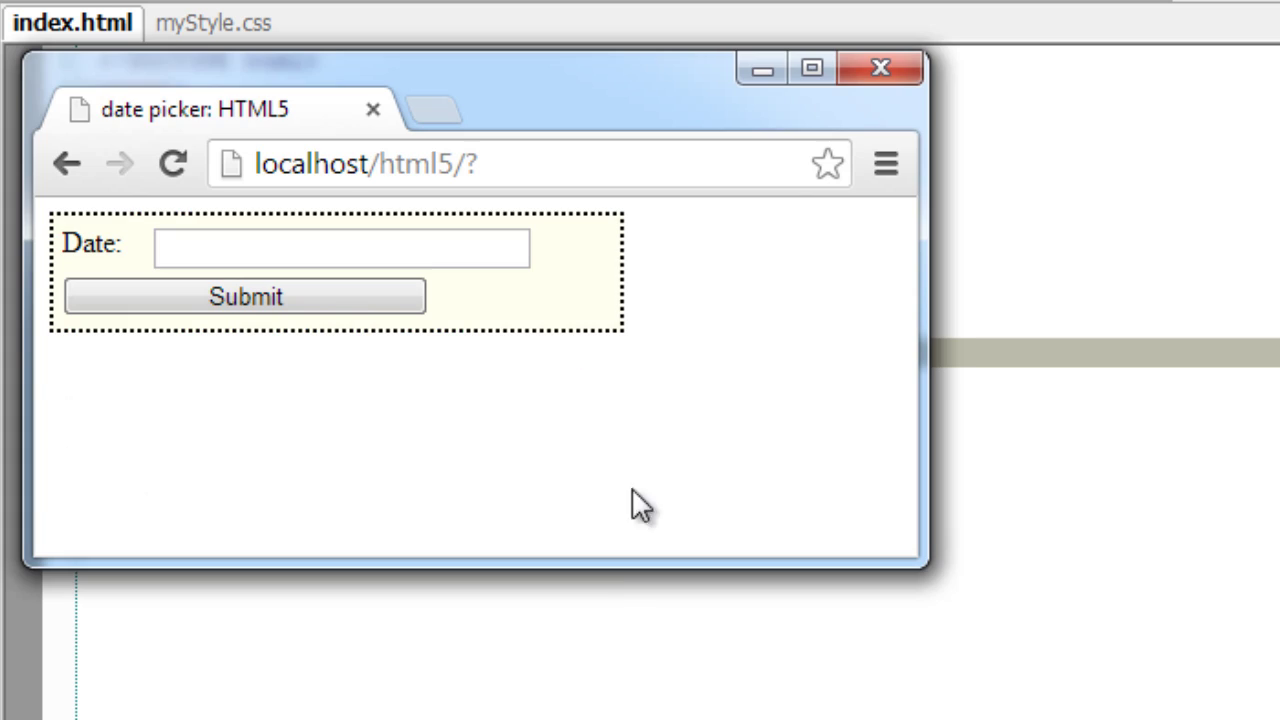
pyautogui.press('F5')
pyautogui.click(509, 249)
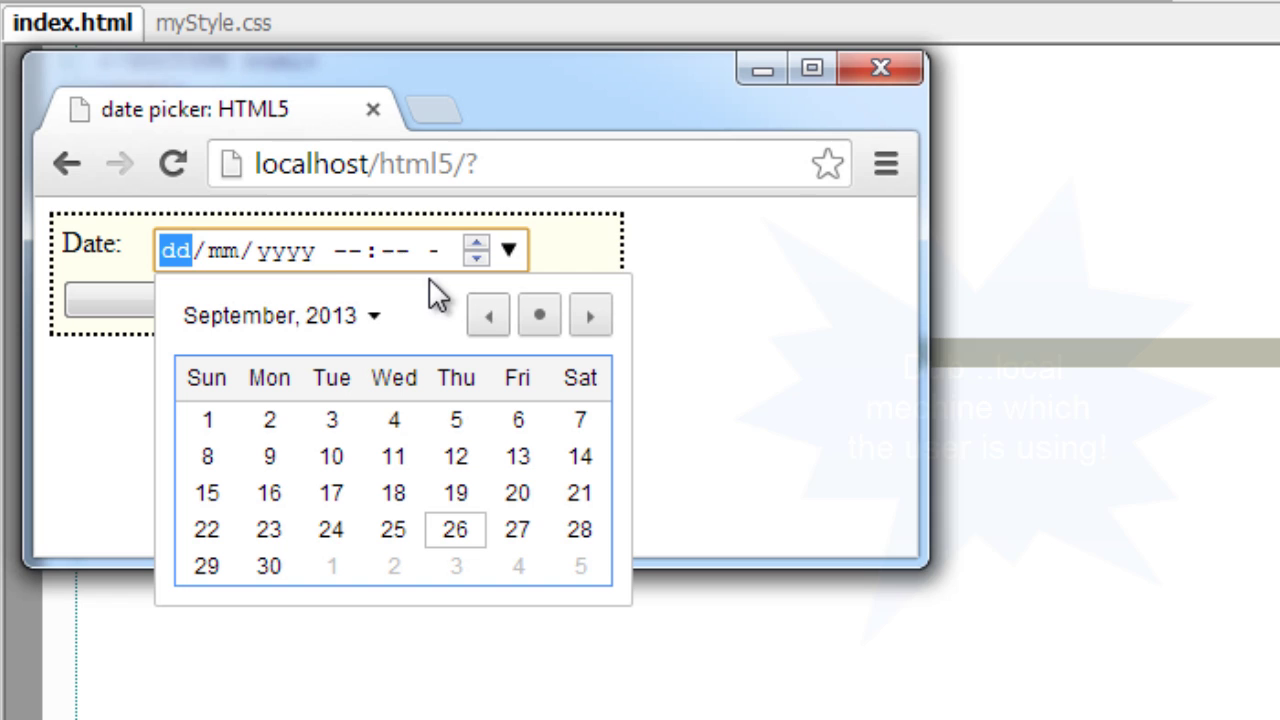
pyautogui.doubleClick(476, 245)
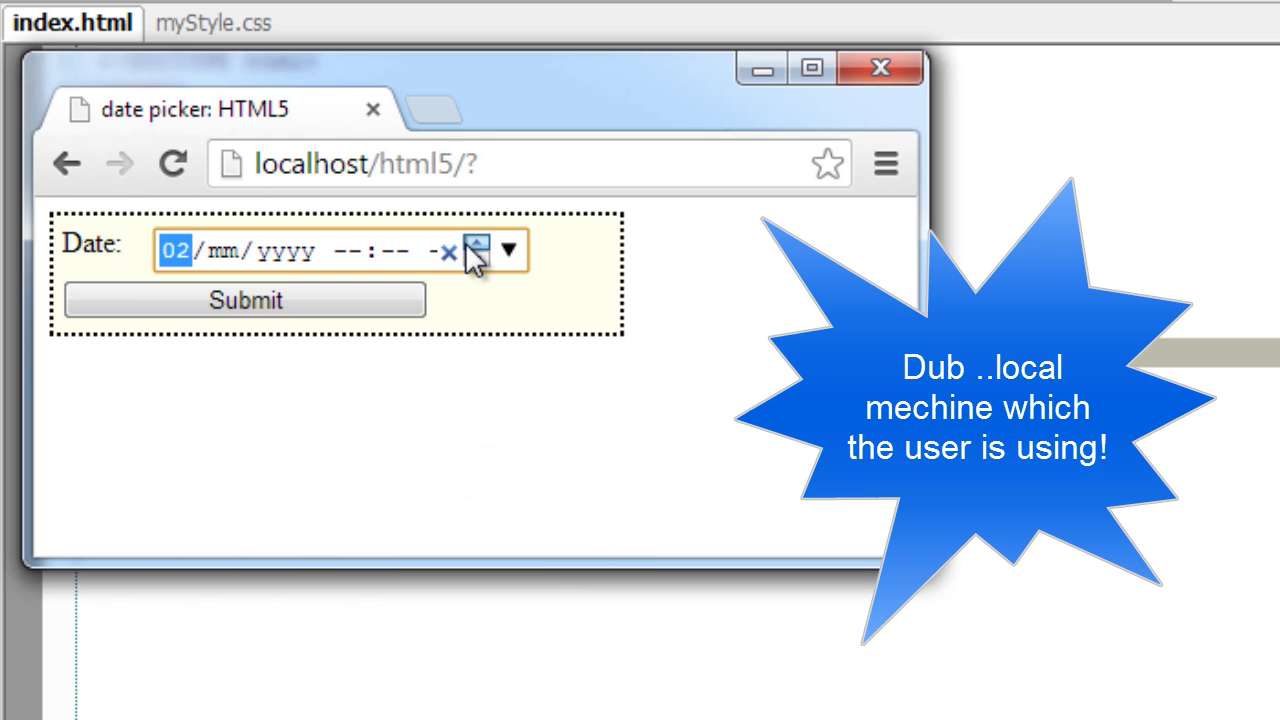
pyautogui.click(510, 250)
pyautogui.click(467, 440)
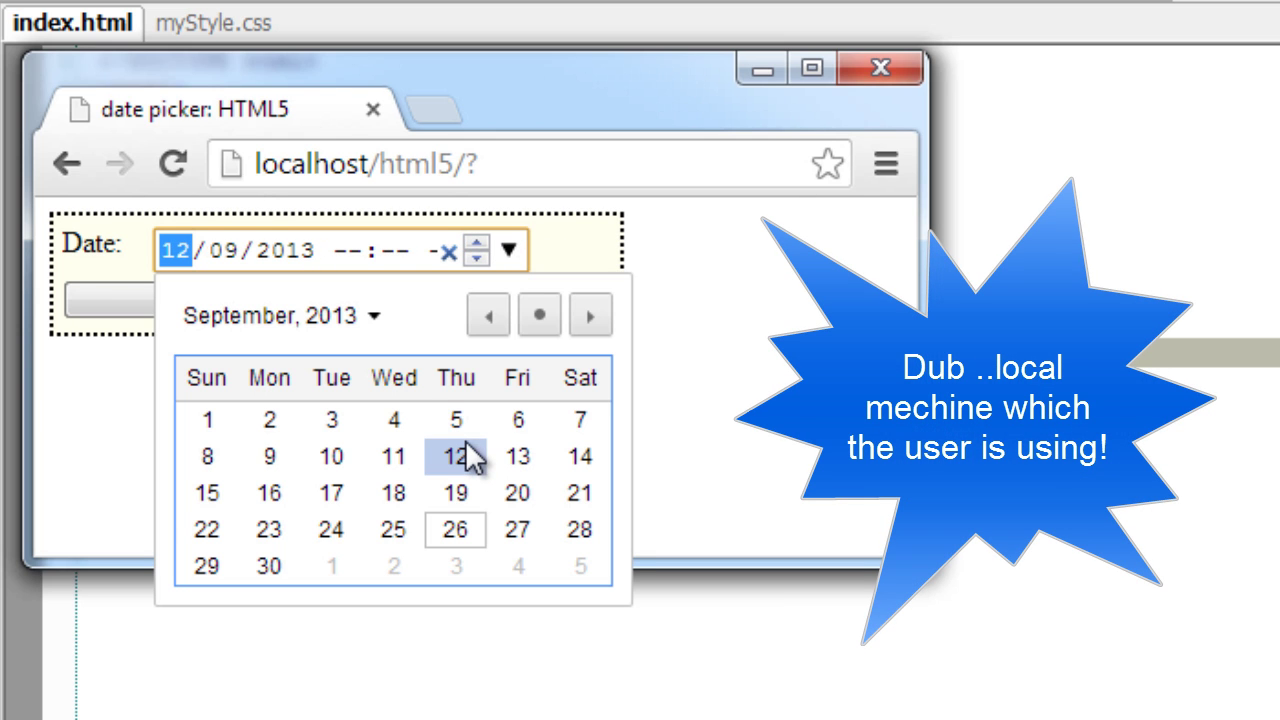
# Set the time part of the field to 01:00
pyautogui.click(385, 252)
pyautogui.click(477, 244)
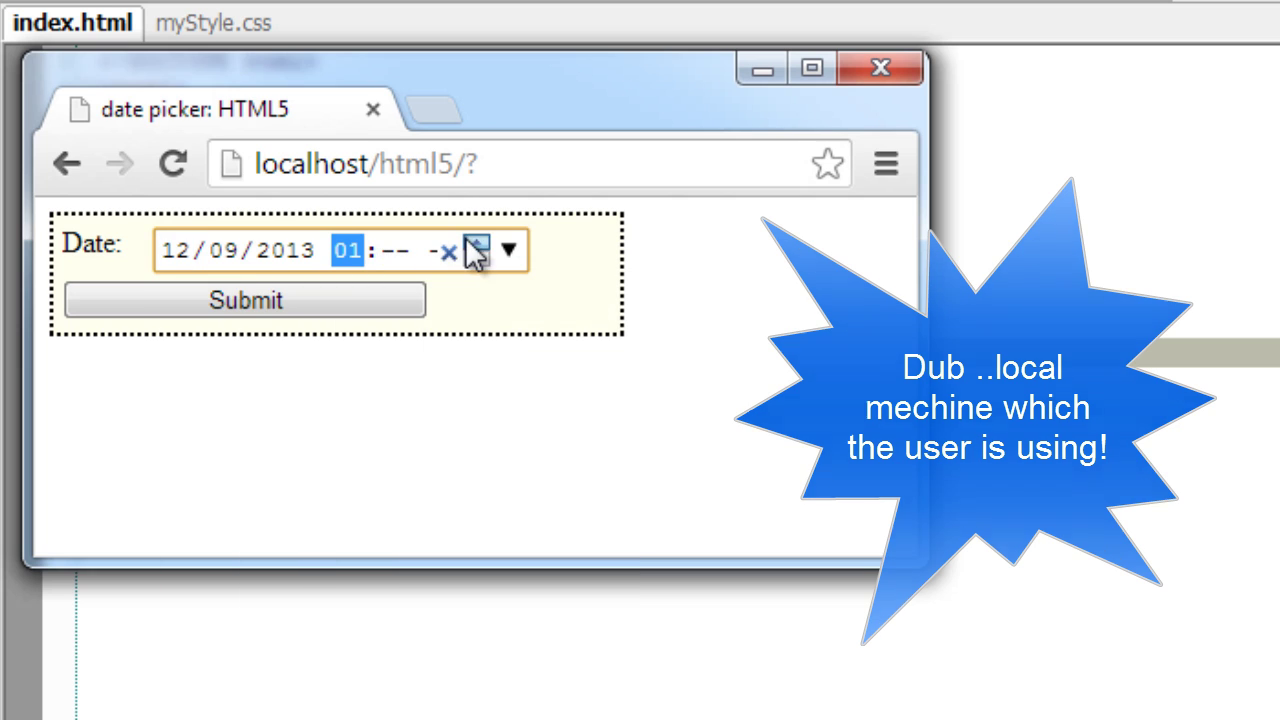
pyautogui.press('Tab')
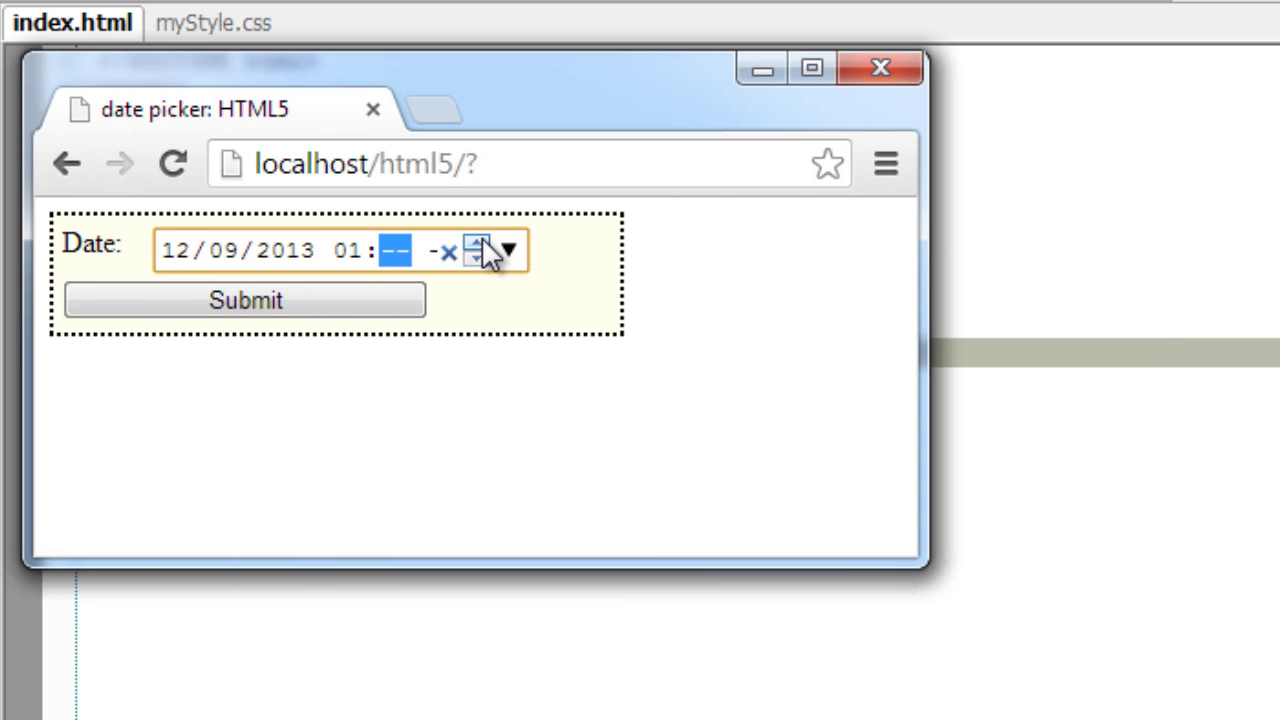
pyautogui.click(477, 244)
pyautogui.click(479, 410)
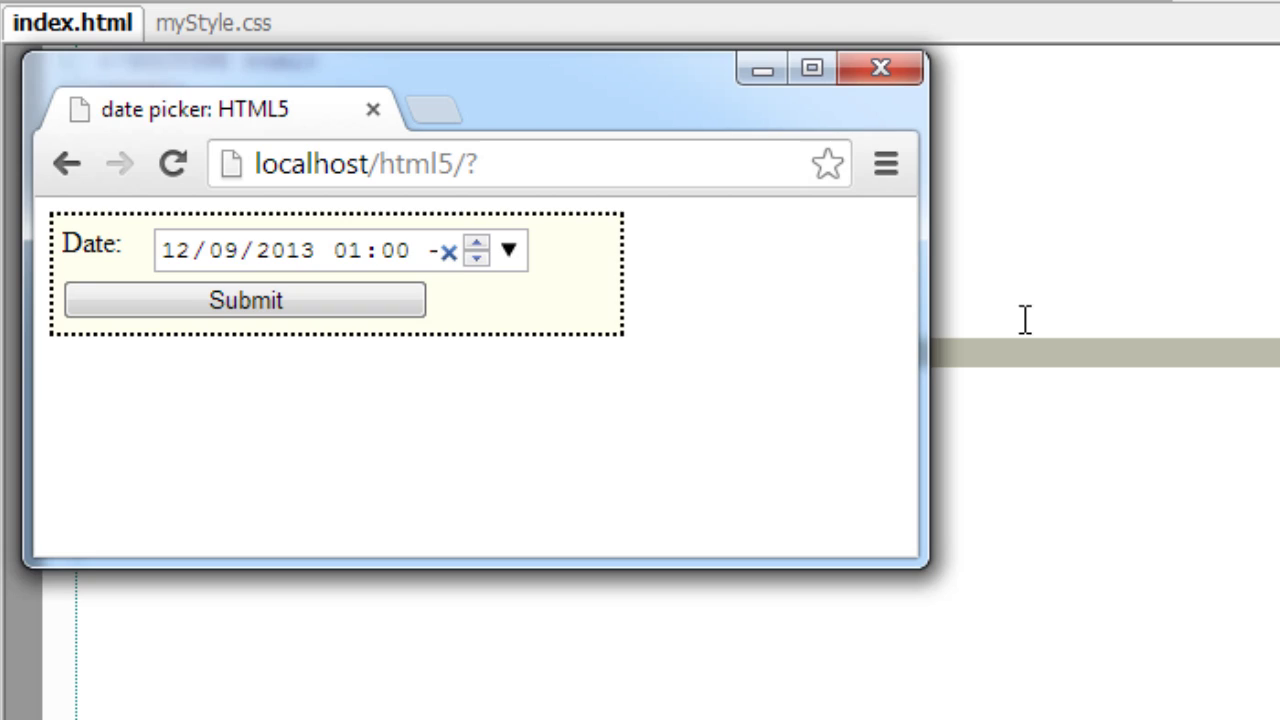
pyautogui.click(1069, 350)
# Replace datetime-local on line 11 with week and save
pyautogui.doubleClick(457, 353)
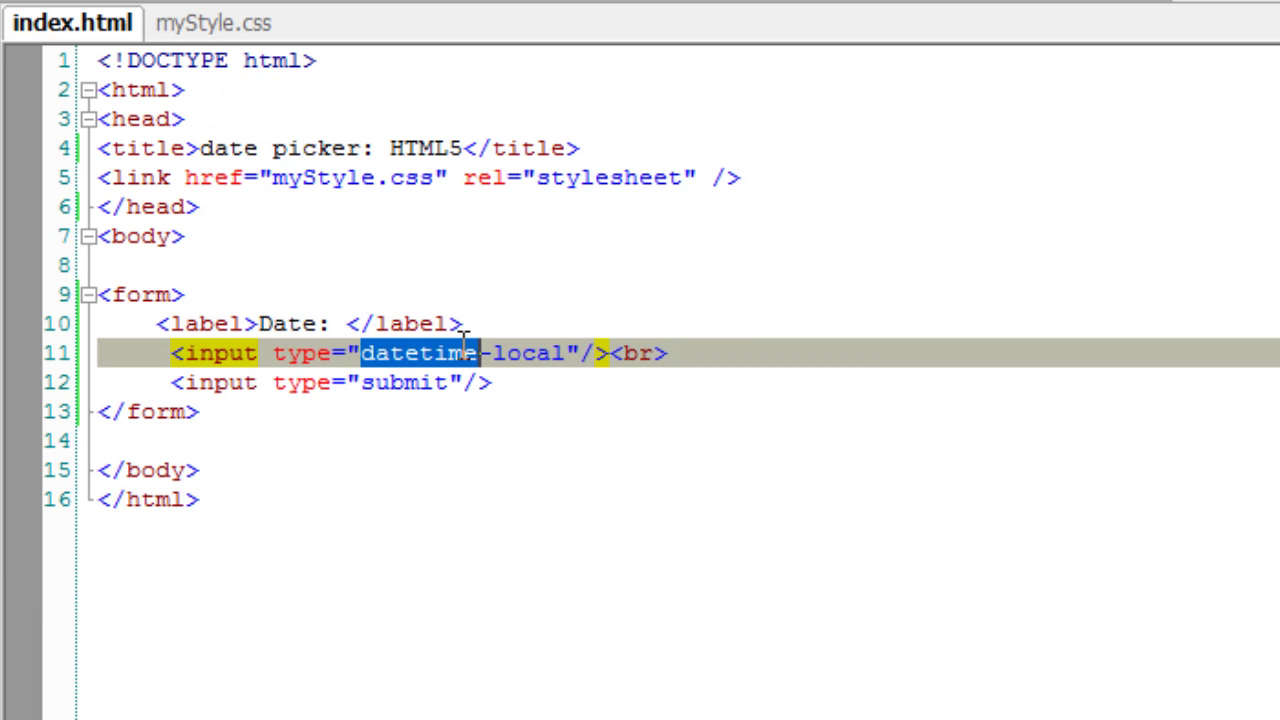
pyautogui.press('Delete')
pyautogui.press('Delete')
pyautogui.press('Delete')
pyautogui.press('Delete')
pyautogui.press('Delete')
pyautogui.press('Delete')
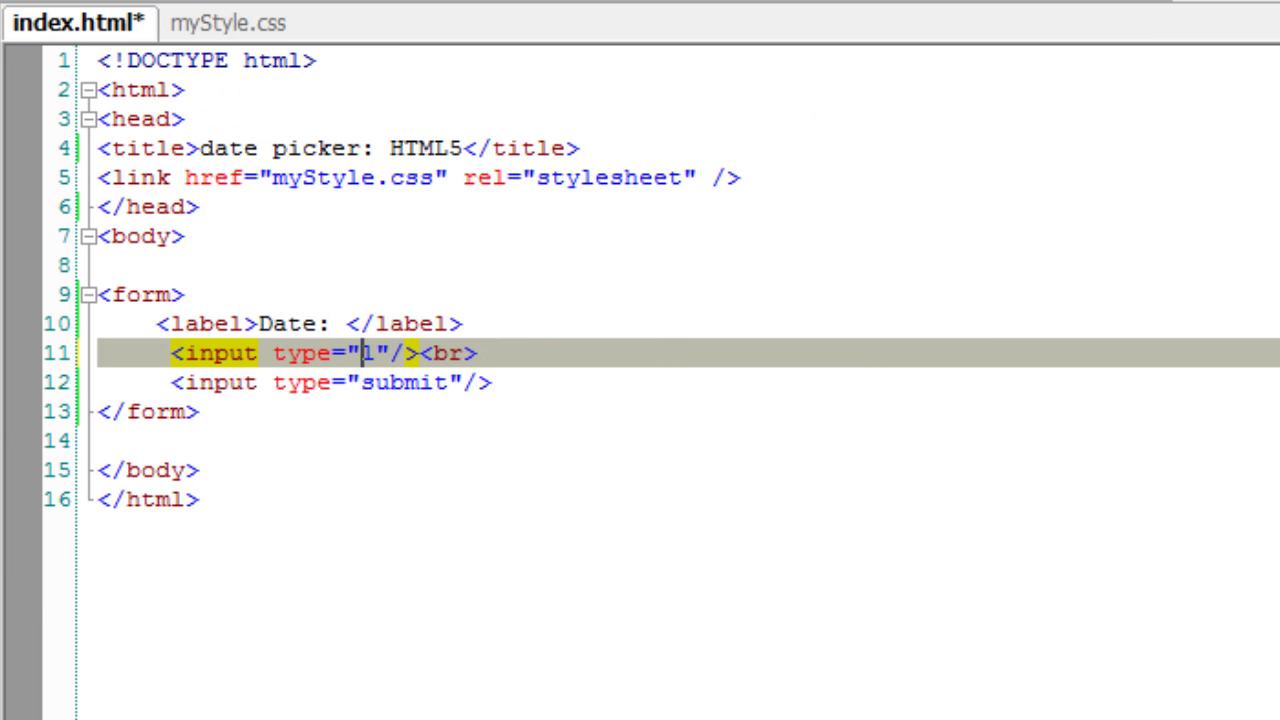
pyautogui.press('Delete')
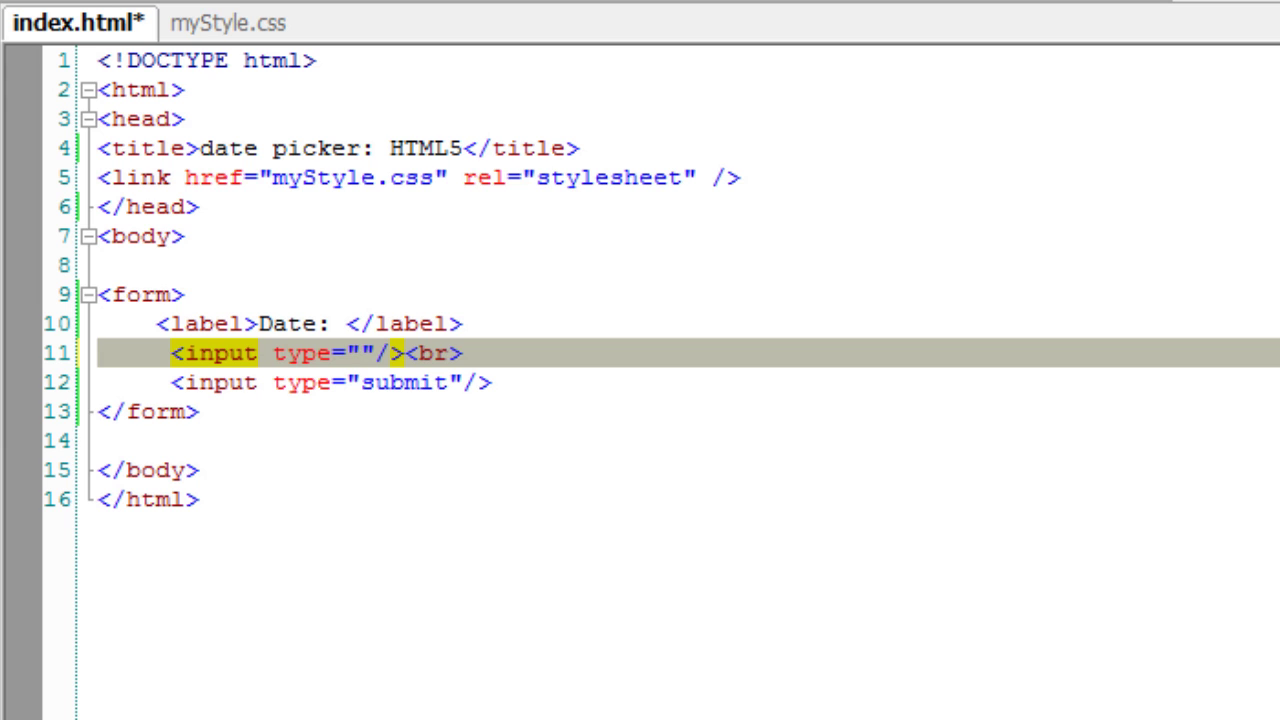
pyautogui.write('week')
pyautogui.press('Escape')
pyautogui.hotkey('ctrl', 's')
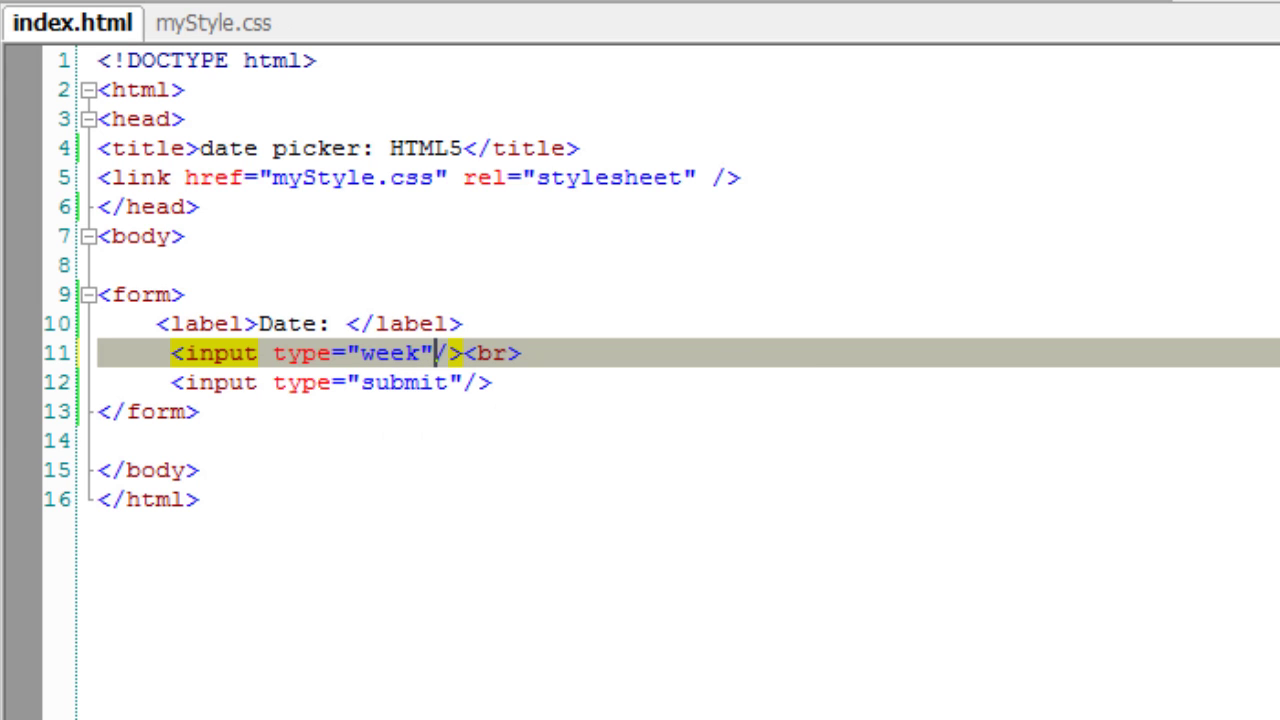
# Reload Chrome and browse the week picker's 2013 month grid, September and August
pyautogui.hotkey('alt', 'Tab')
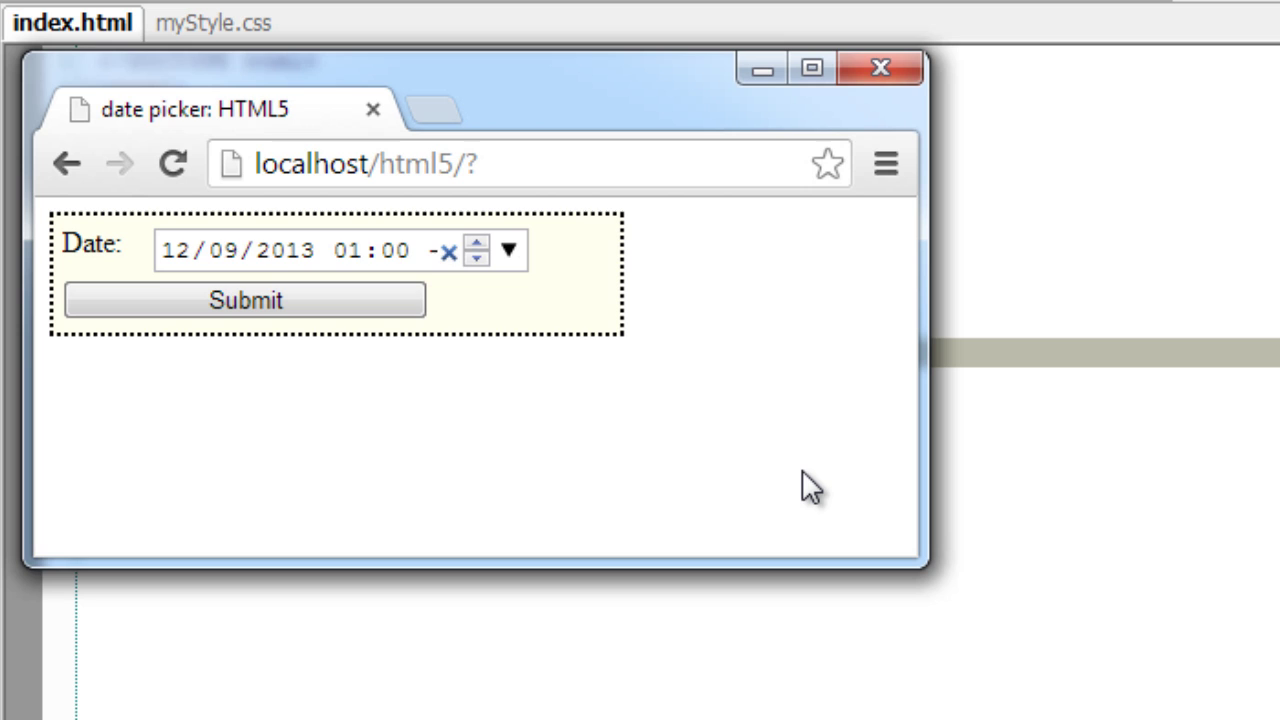
pyautogui.press('F5')
pyautogui.click(512, 250)
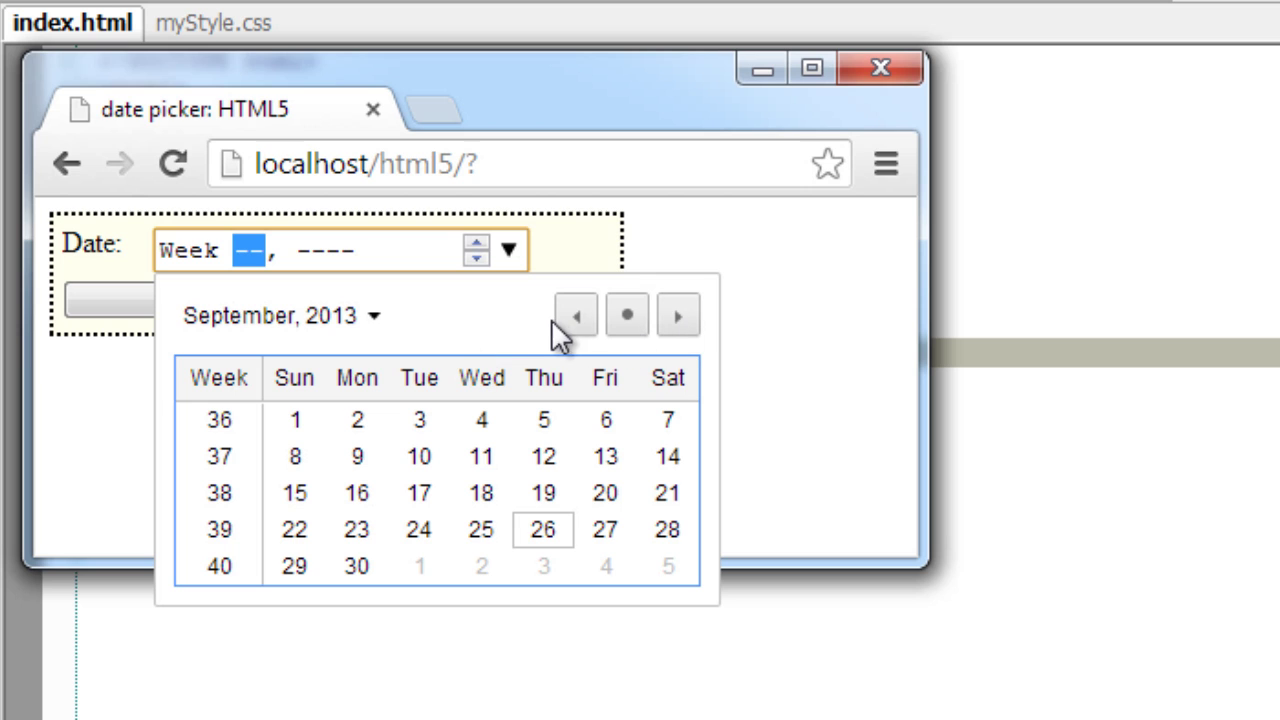
pyautogui.click(370, 317)
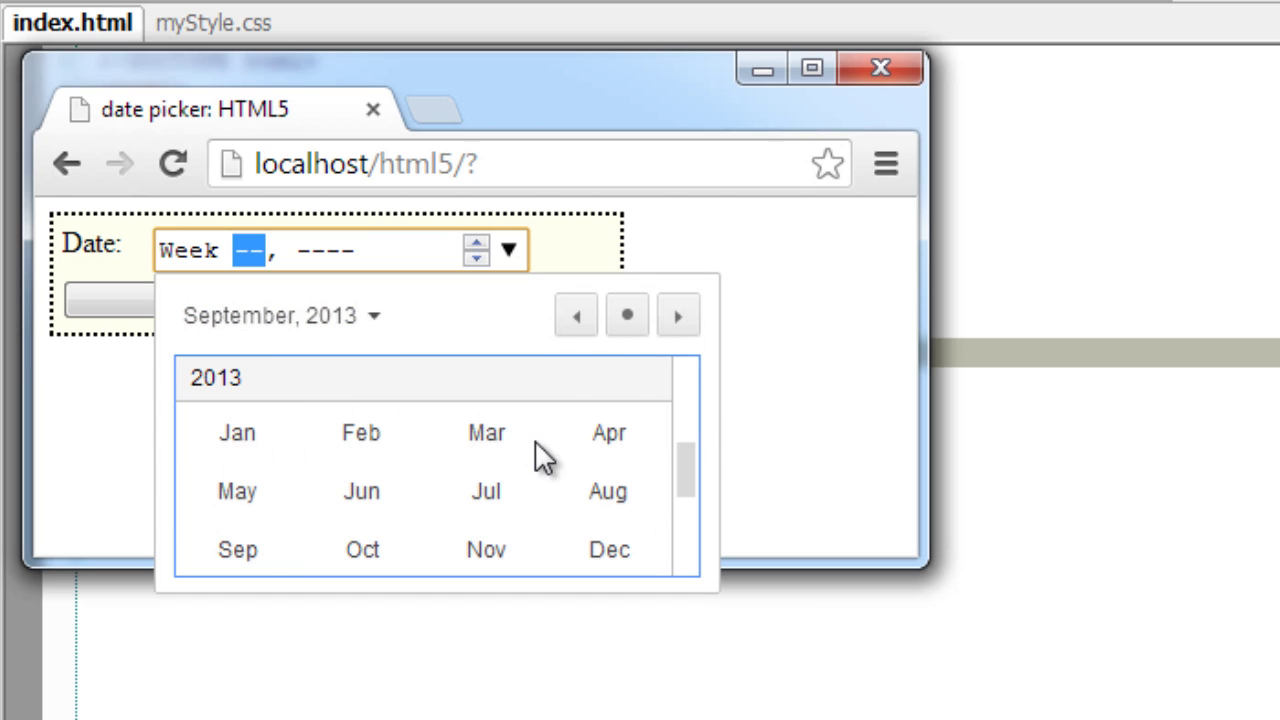
pyautogui.click(666, 325)
pyautogui.click(560, 323)
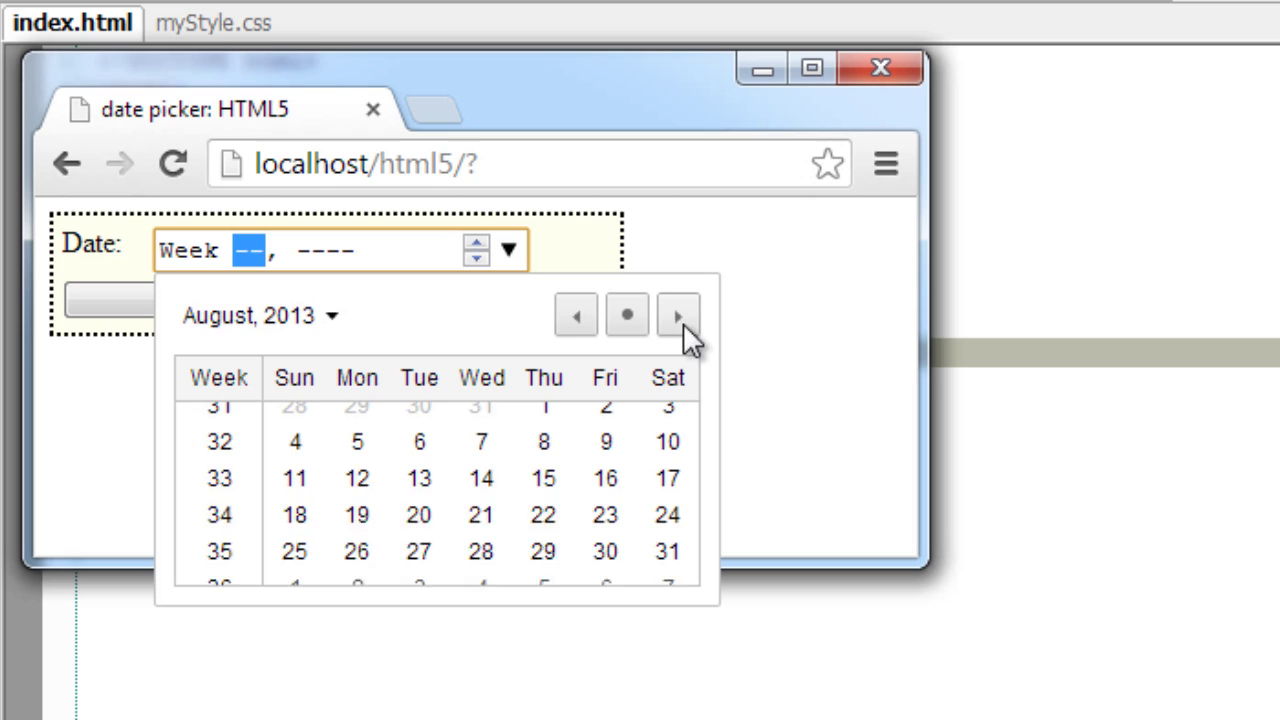
pyautogui.click(741, 325)
pyautogui.click(463, 668)
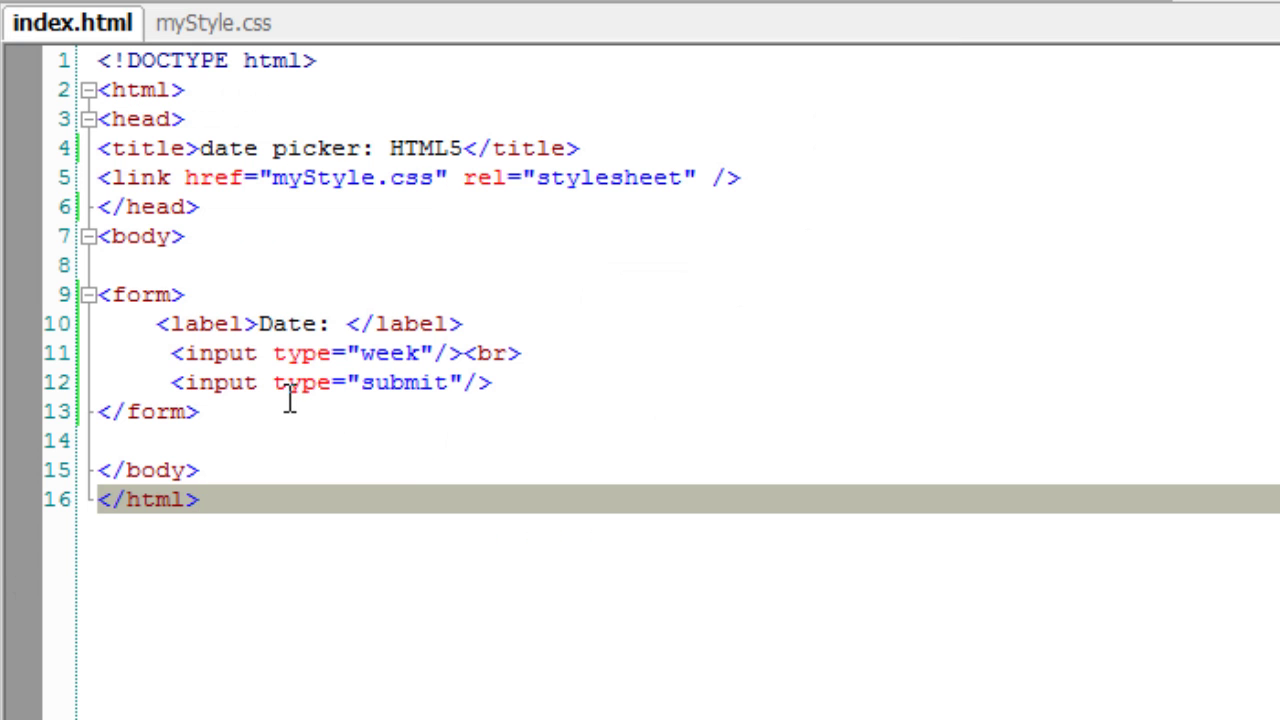
# Set the week field to Week 02, 2012
pyautogui.hotkey('alt', 'Tab')
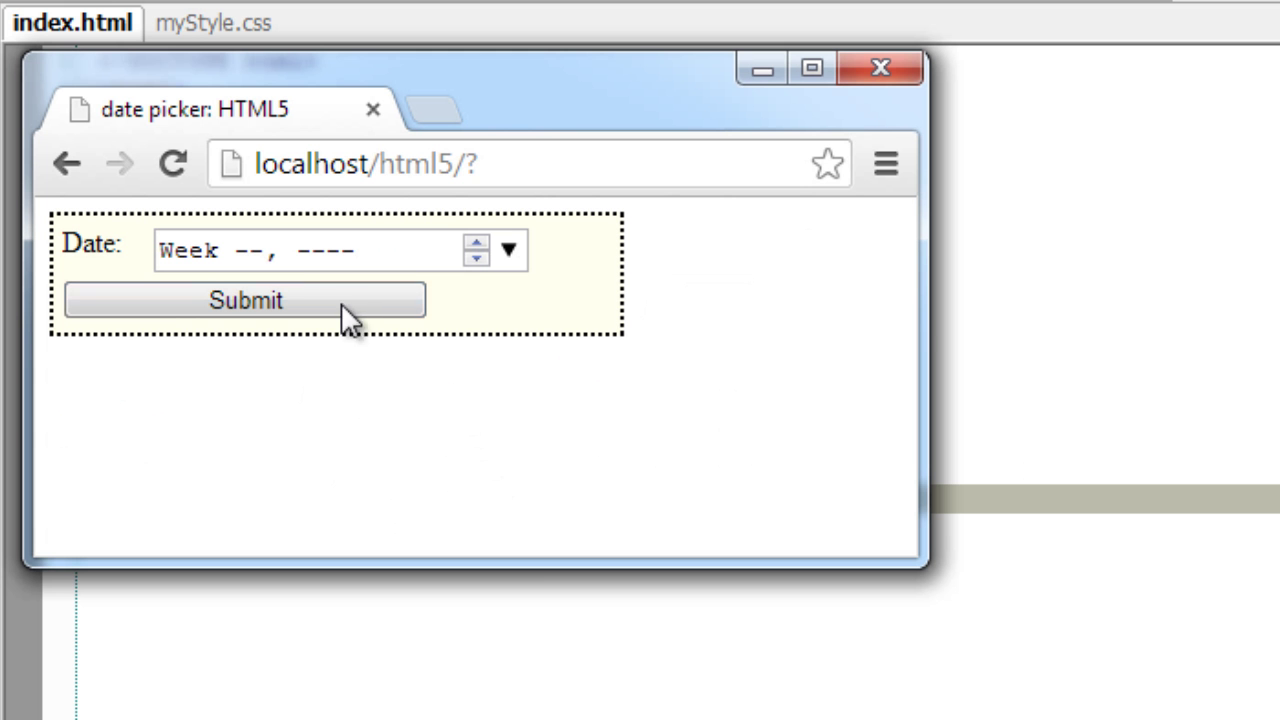
pyautogui.click(248, 250)
pyautogui.click(478, 244)
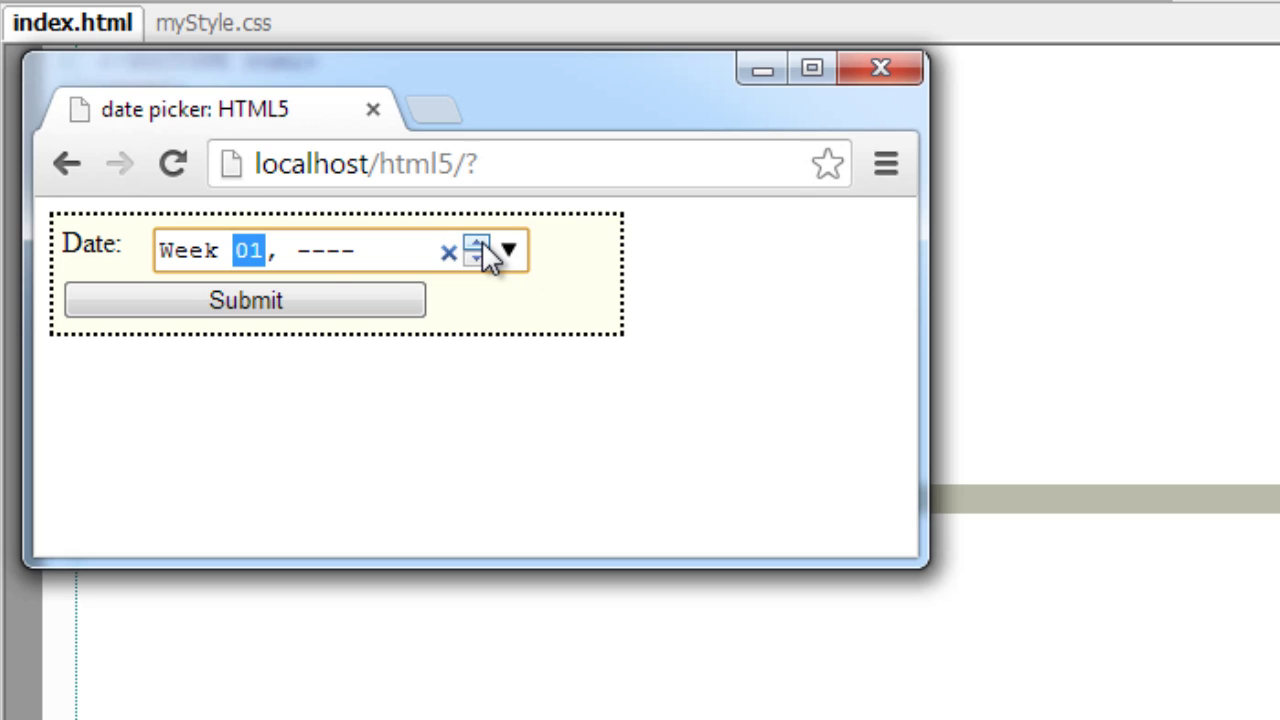
pyautogui.click(325, 250)
pyautogui.click(476, 244)
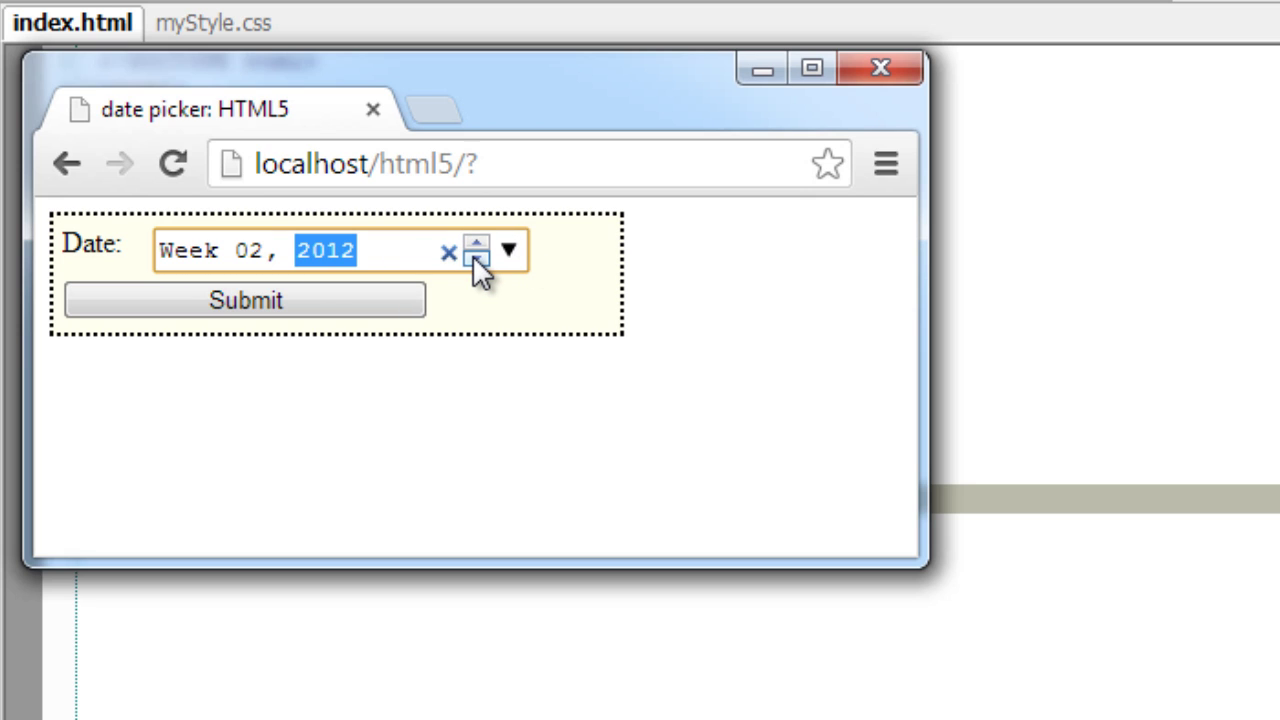
pyautogui.click(220, 250)
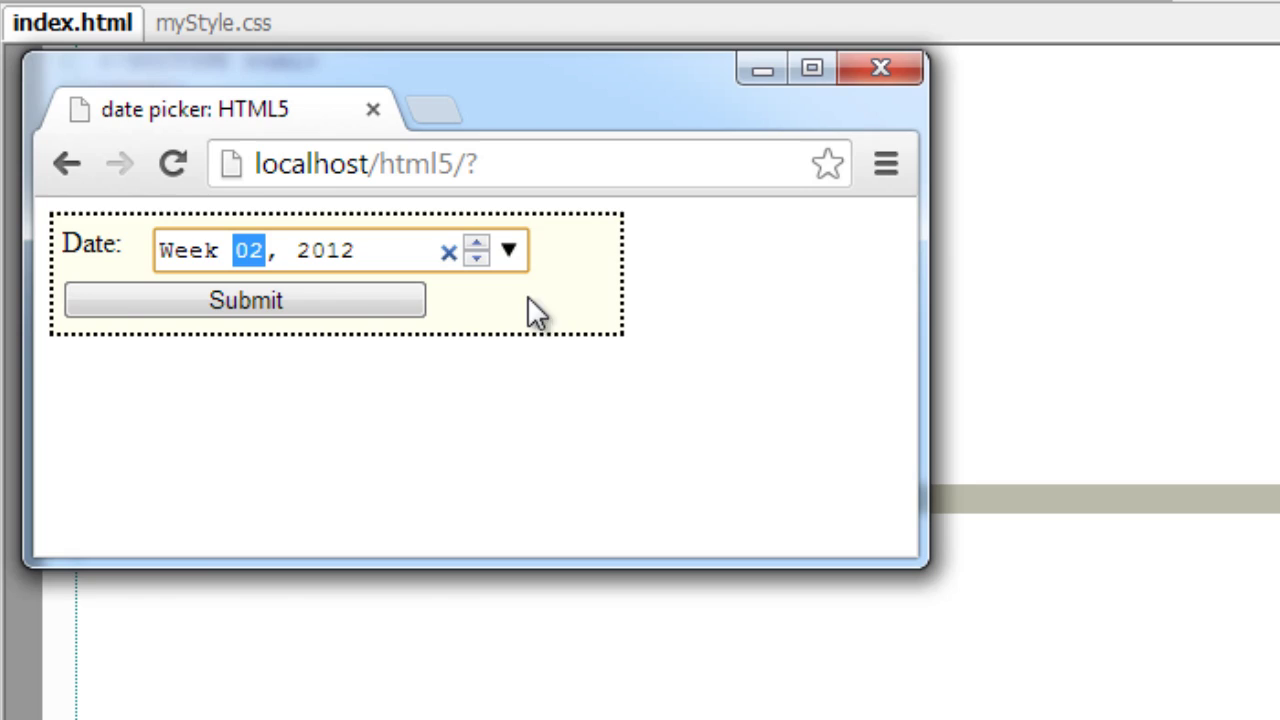
pyautogui.hotkey('alt', 'Tab')
# Change line 11's input type from week to month and save
pyautogui.doubleClick(390, 355)
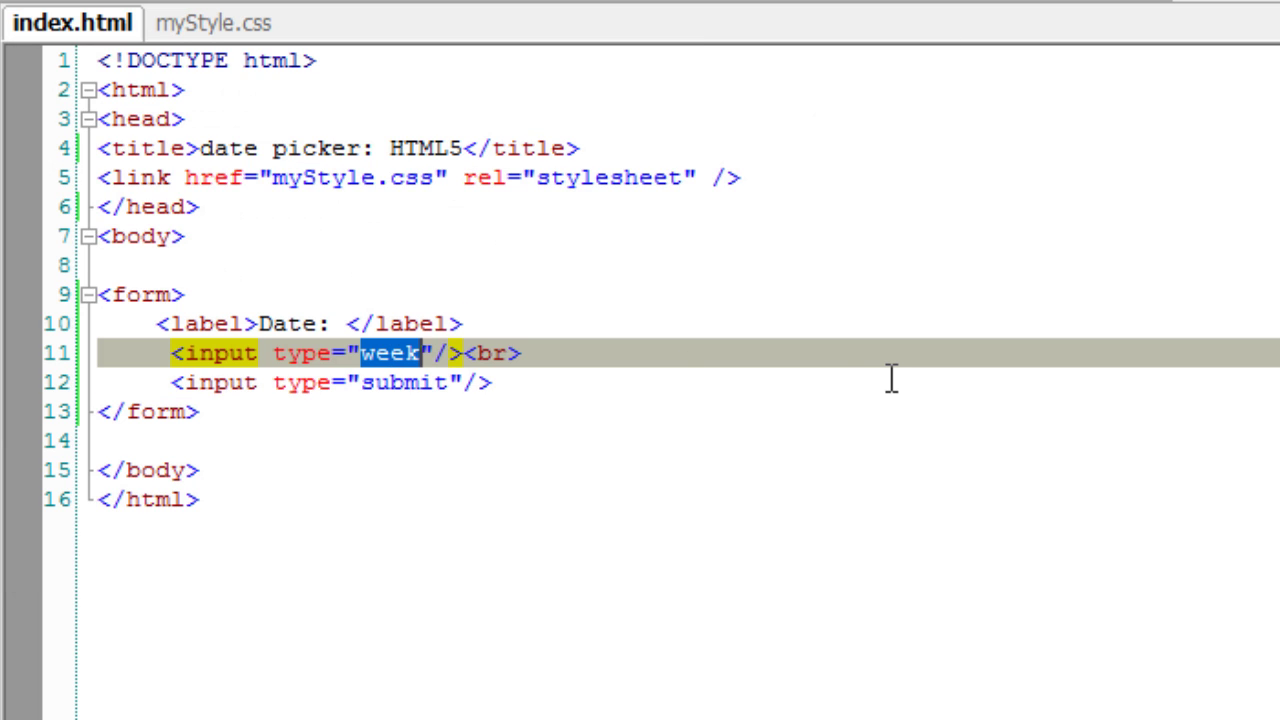
pyautogui.write('mo')
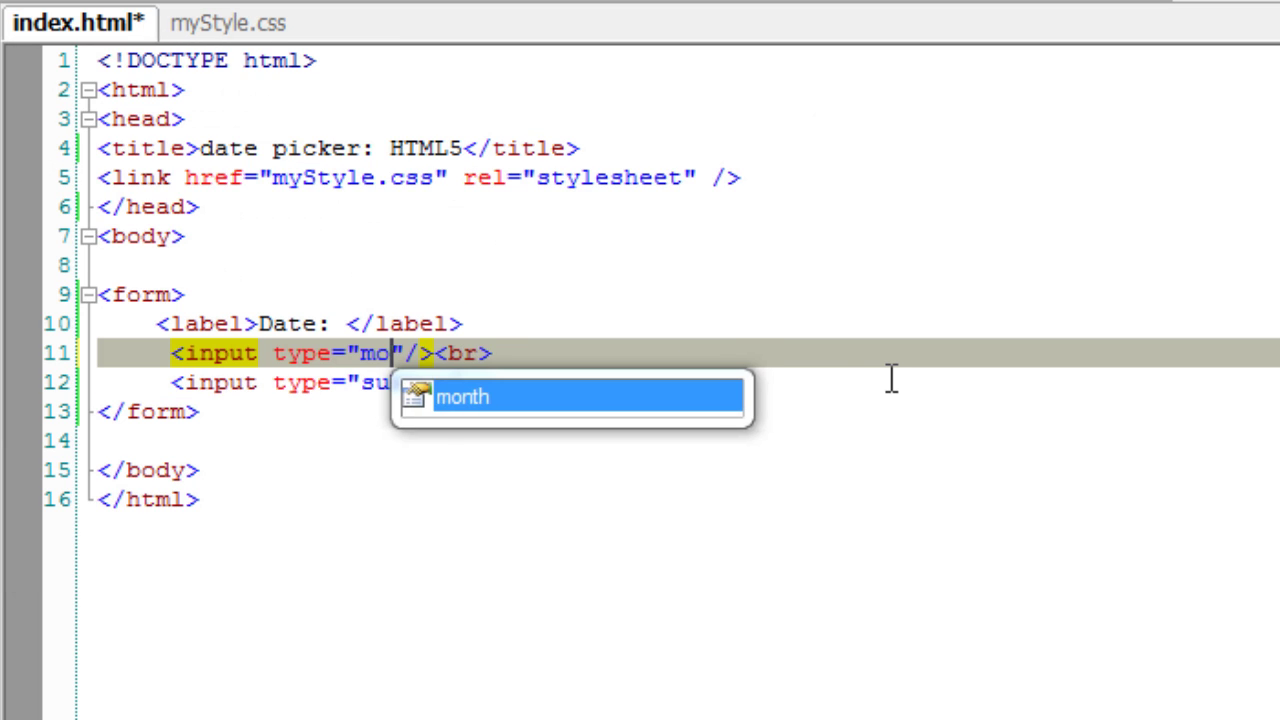
pyautogui.press('Return')
pyautogui.hotkey('ctrl', 's')
pyautogui.press('Right')
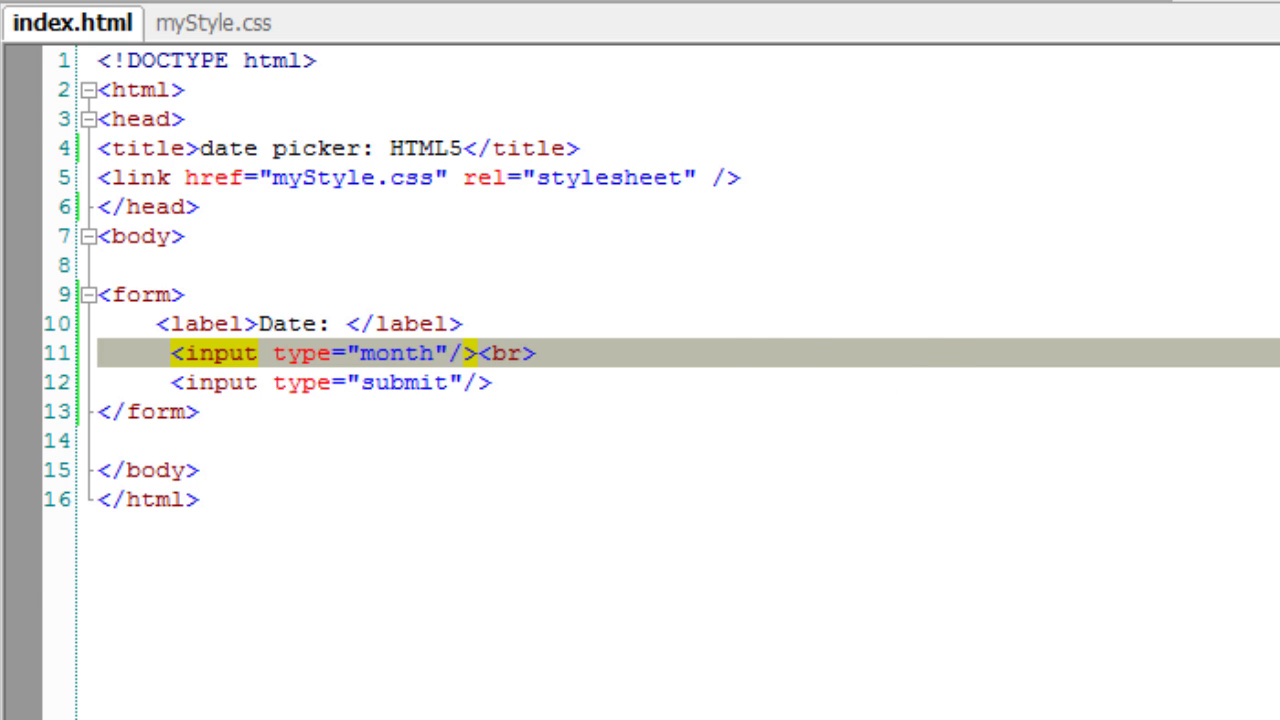
pyautogui.hotkey('alt', 'Tab')
# Reload and step the month field to November, 2014
pyautogui.press('F5')
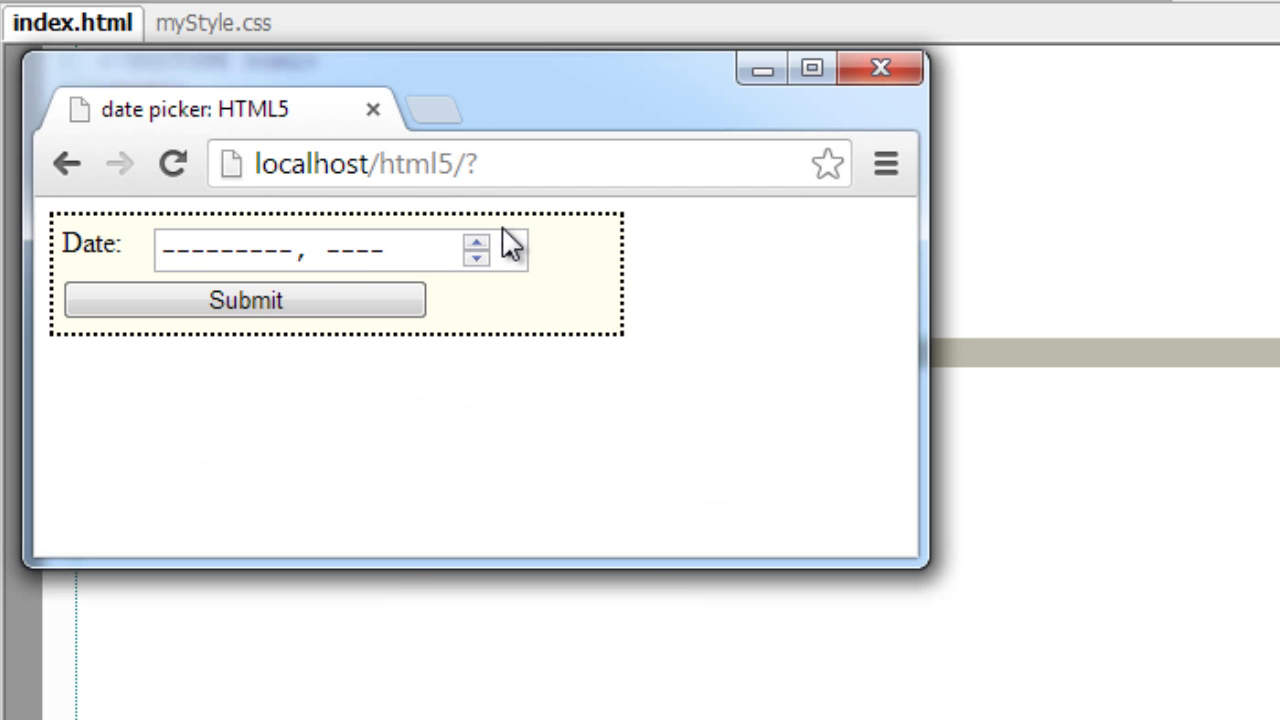
pyautogui.click(488, 238)
pyautogui.click(510, 250)
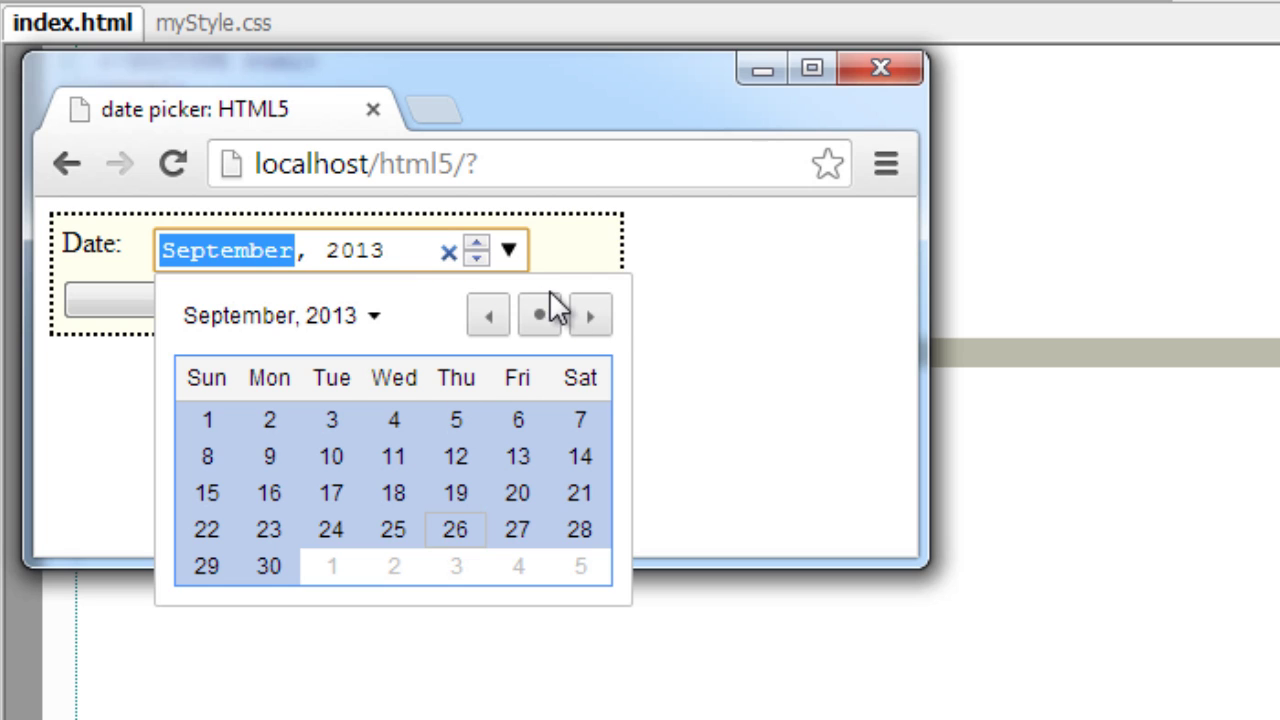
pyautogui.click(476, 244)
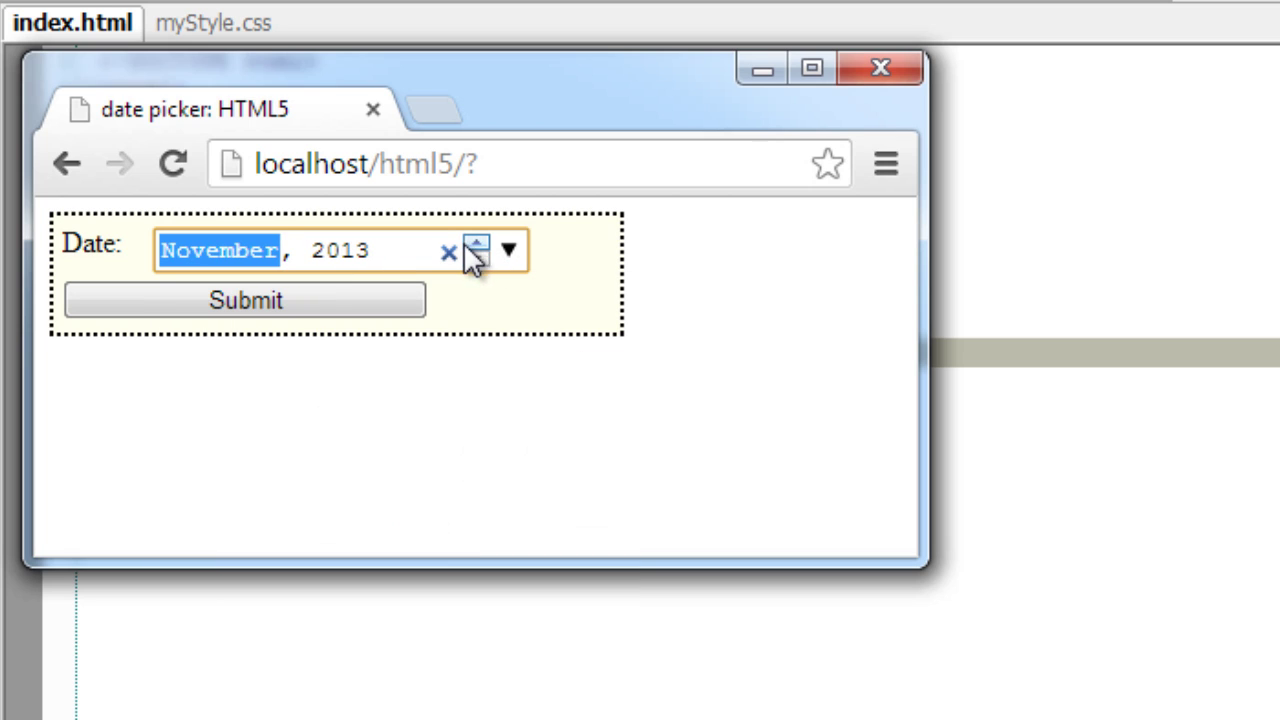
pyautogui.click(357, 251)
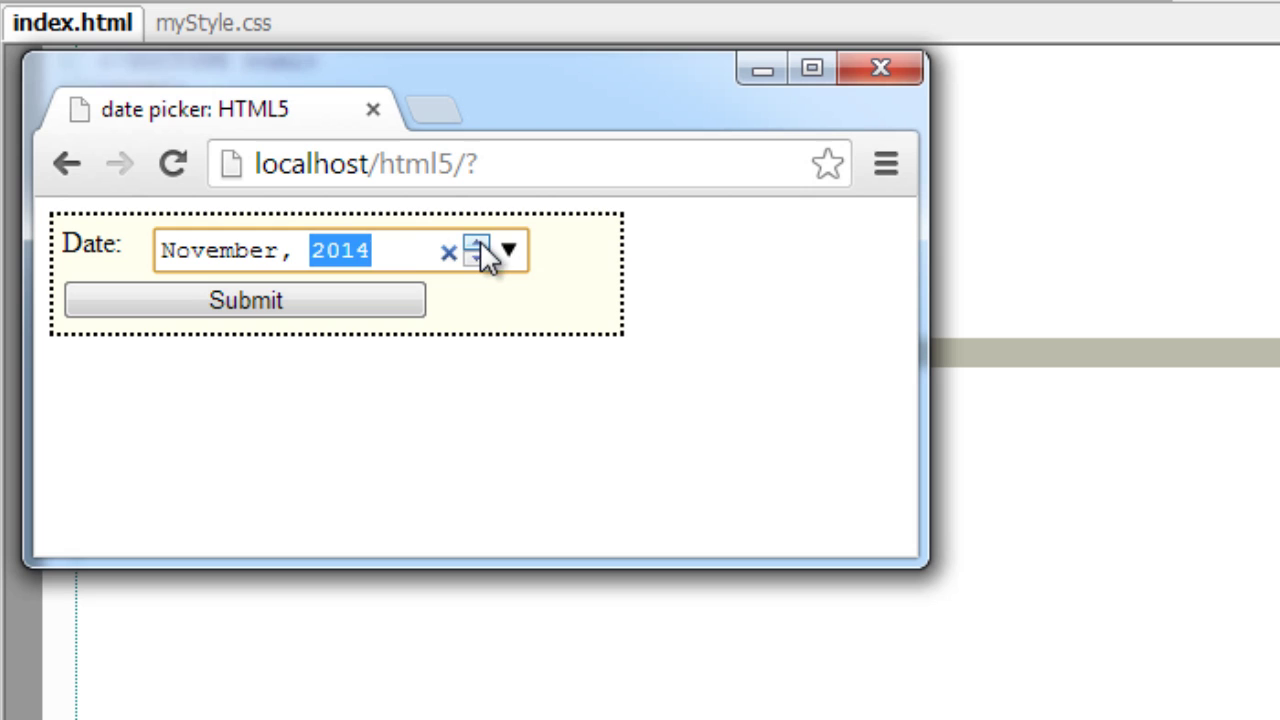
pyautogui.click(478, 243)
pyautogui.click(1070, 293)
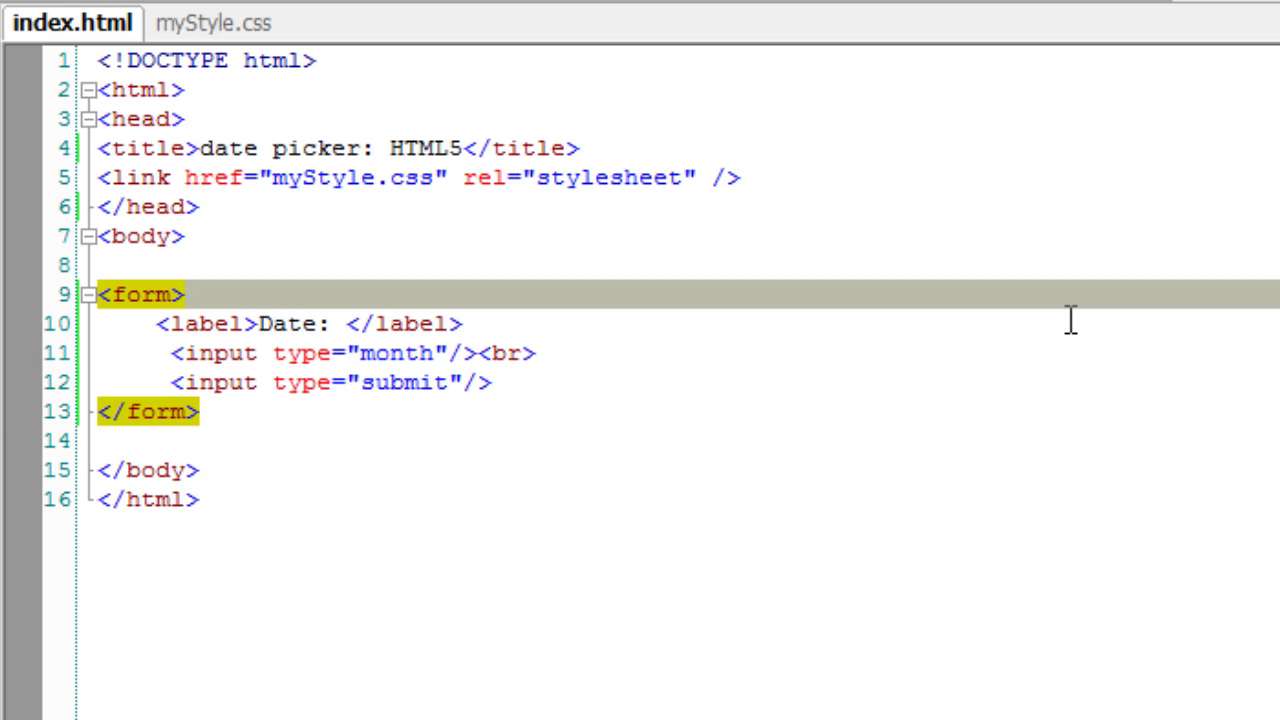
# Add a min attribute with year 2012 and a max attribute to the month input
pyautogui.click(449, 353)
pyautogui.doubleClick(375, 358)
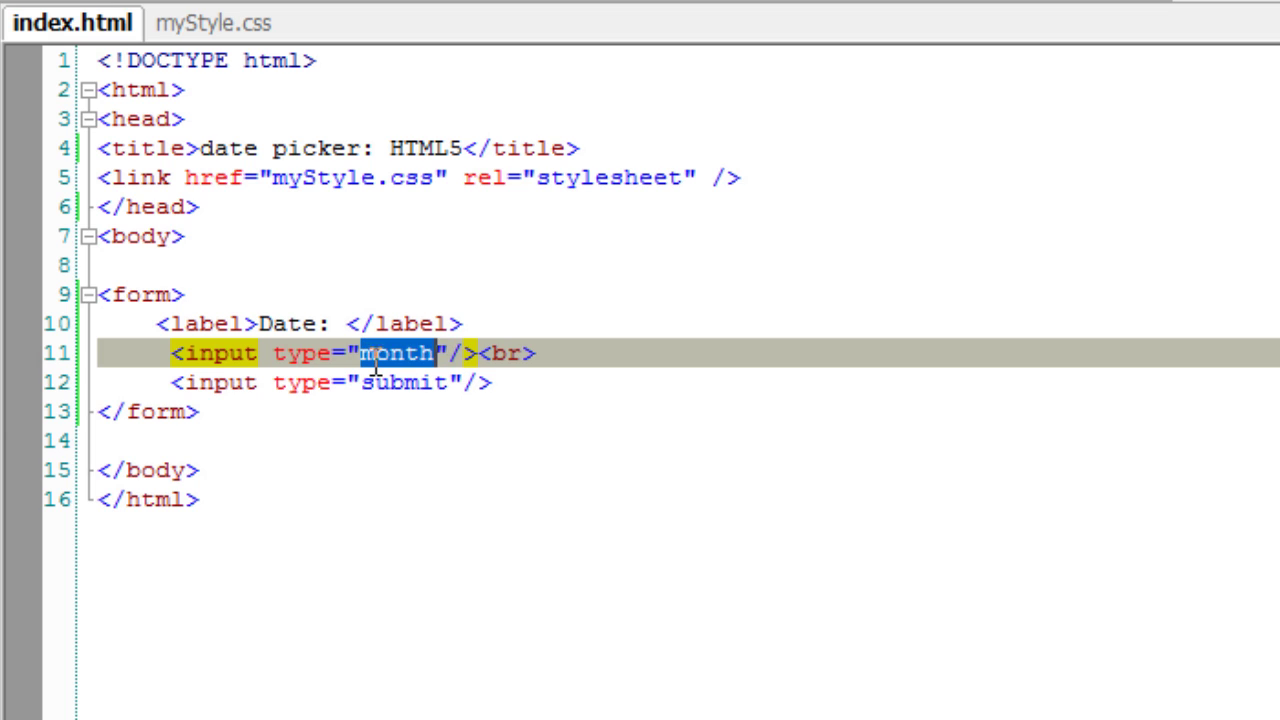
pyautogui.click(451, 353)
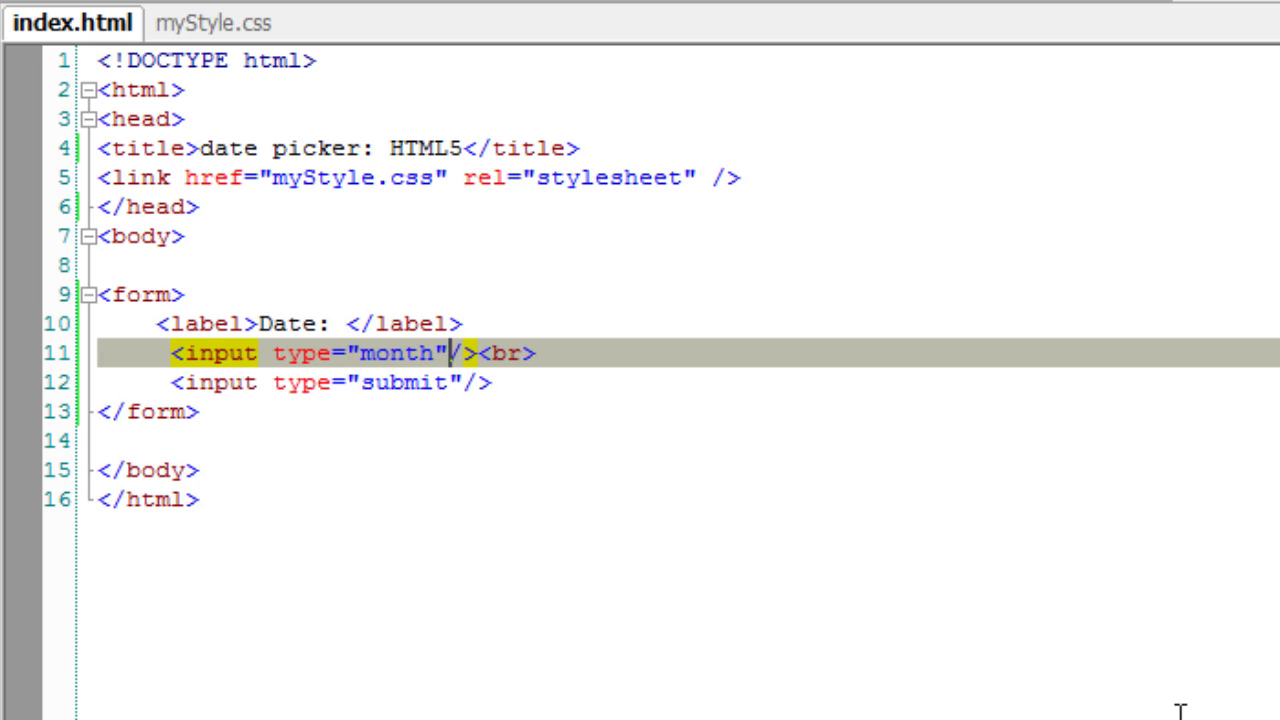
pyautogui.write('min="')
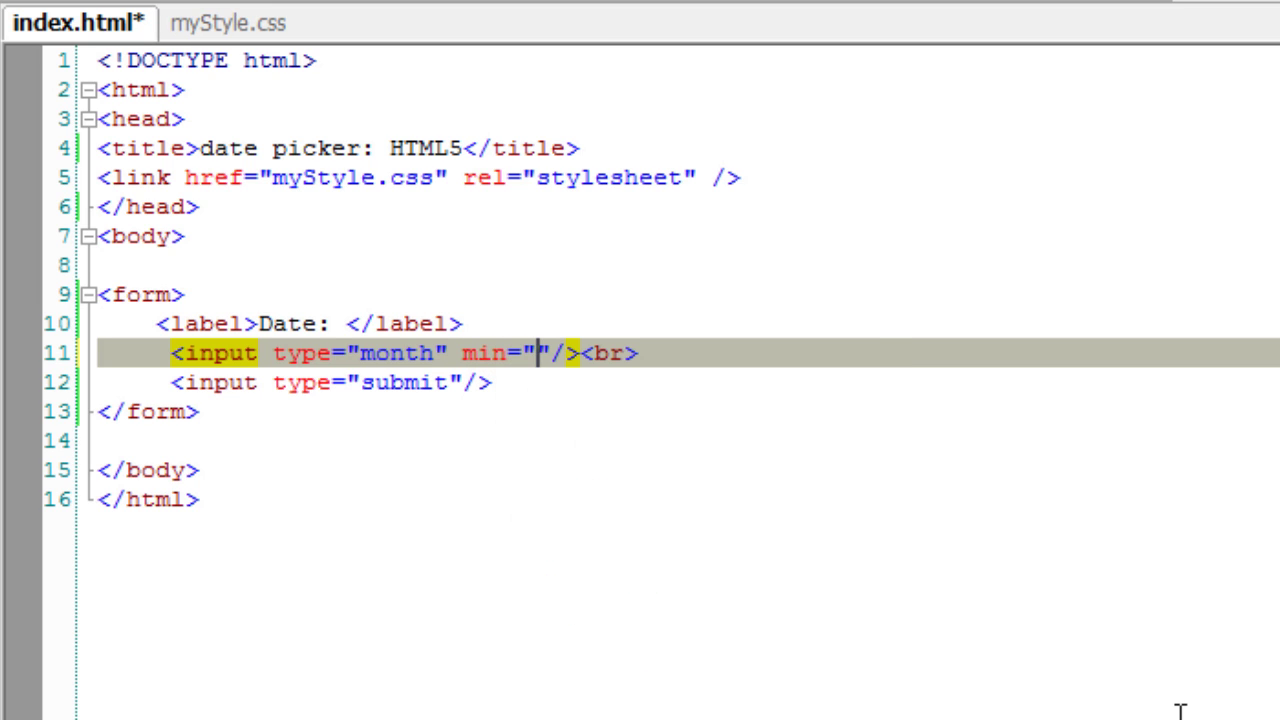
pyautogui.write('2')
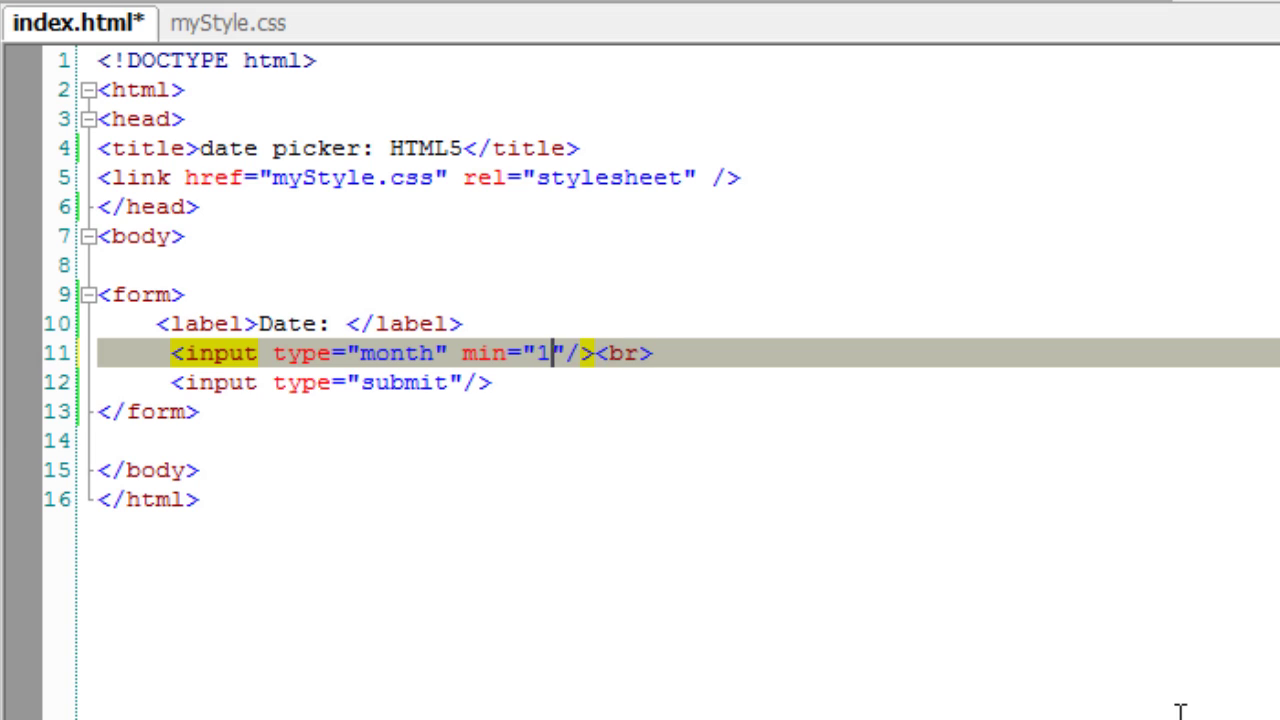
pyautogui.write('1')
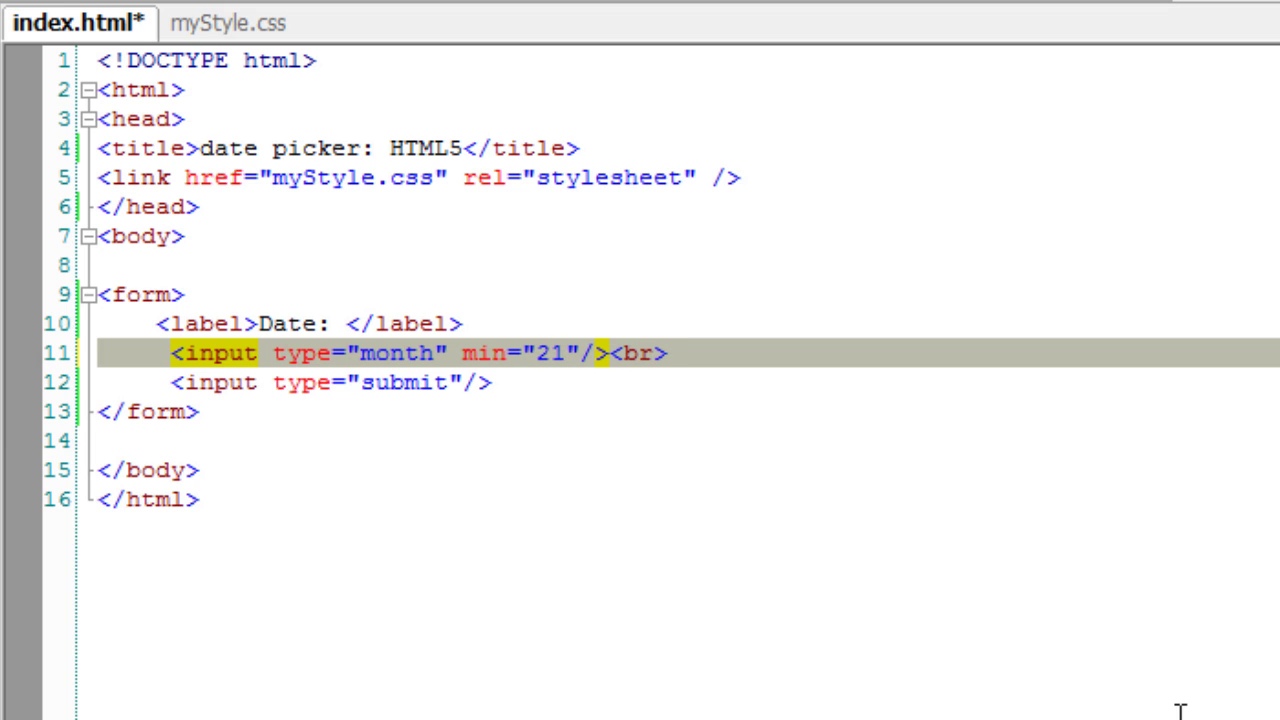
pyautogui.write('0')
pyautogui.press('BackSpace')
pyautogui.press('BackSpace')
pyautogui.write('012')
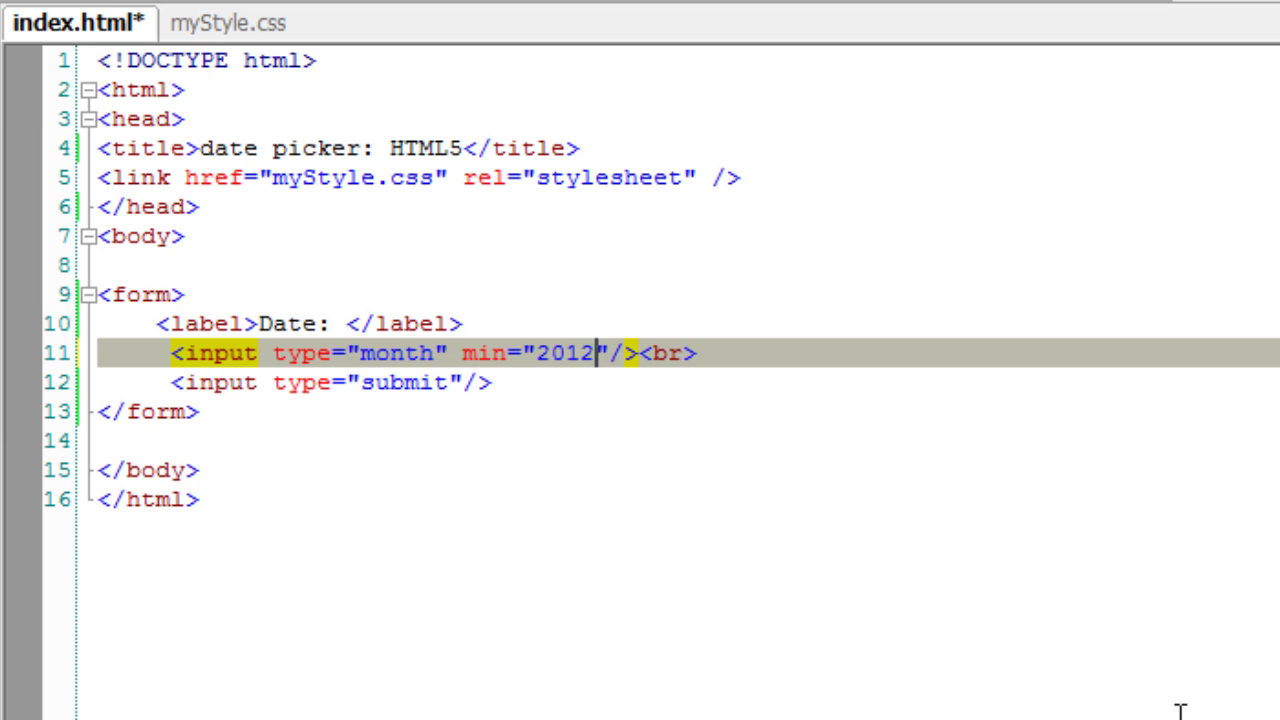
pyautogui.press('BackSpace')
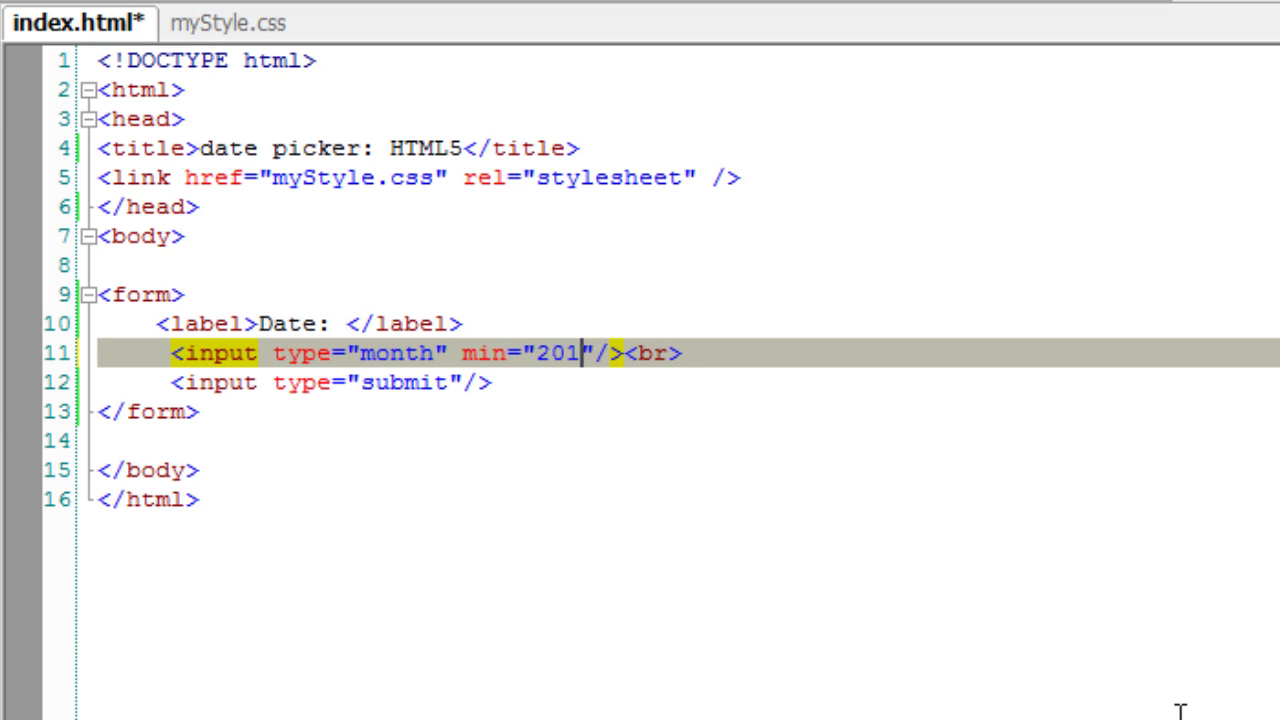
pyautogui.write('2')
pyautogui.press('Right')
pyautogui.press('Right')
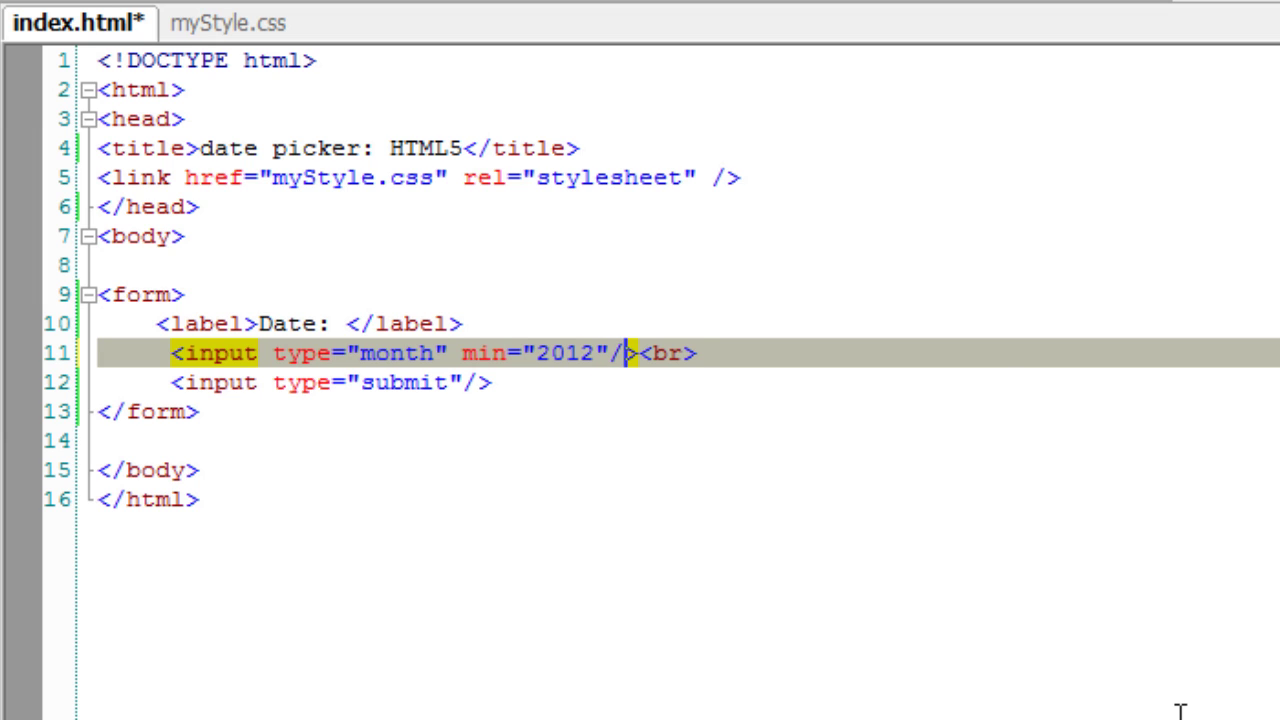
pyautogui.press('Left')
pyautogui.write('max')
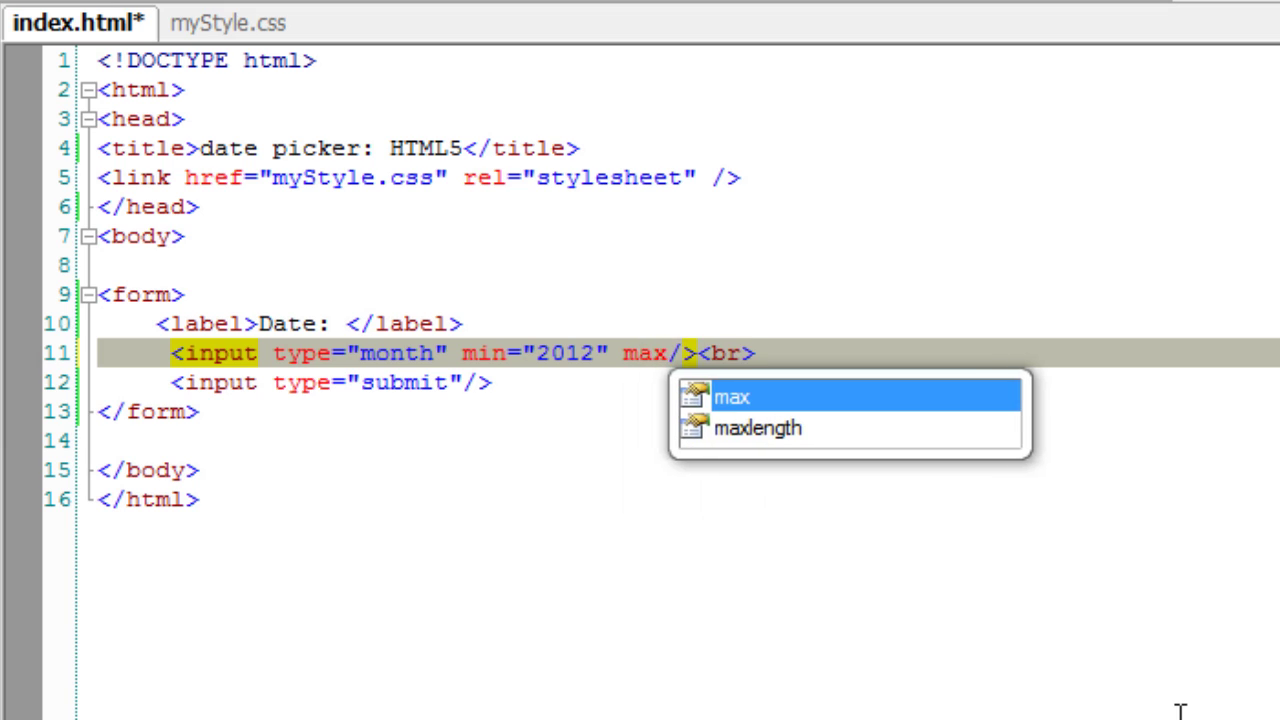
pyautogui.press('Return')
# Correct the min value to 2013-01
pyautogui.press('Left')
pyautogui.press('Left')
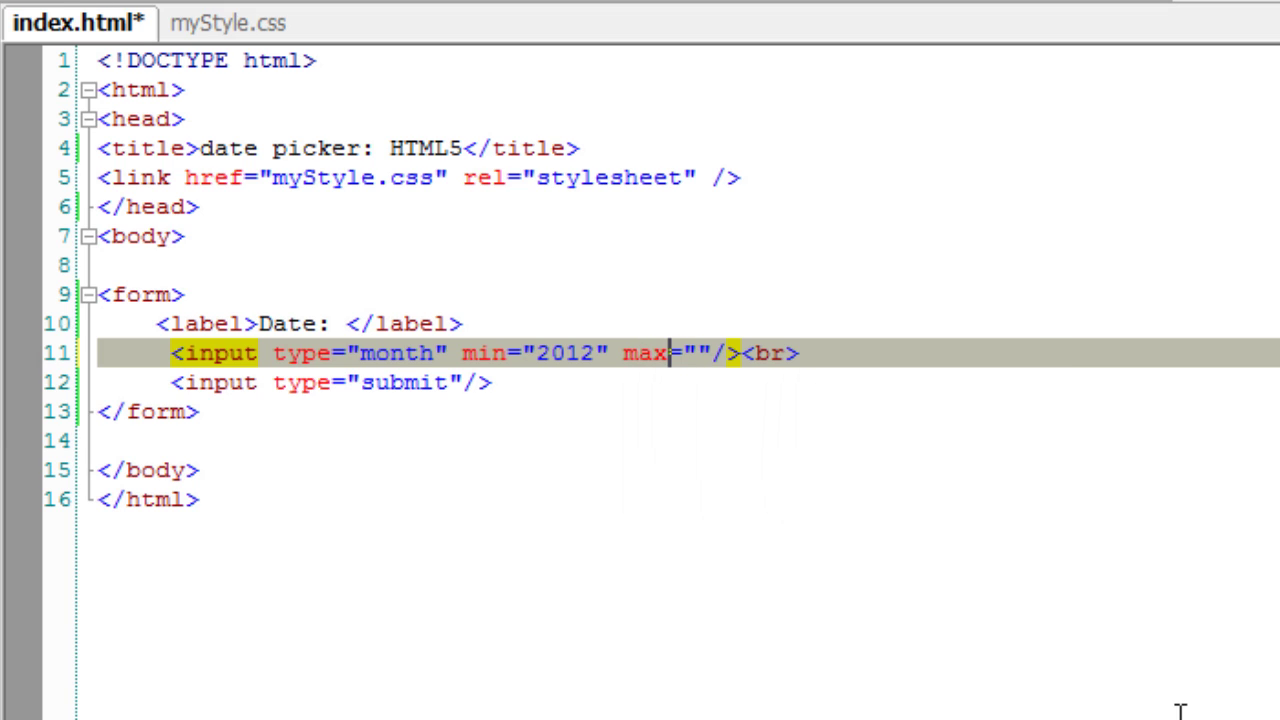
pyautogui.press('Left')
pyautogui.press('Left')
pyautogui.press('Left')
pyautogui.press('Left')
pyautogui.write('-')
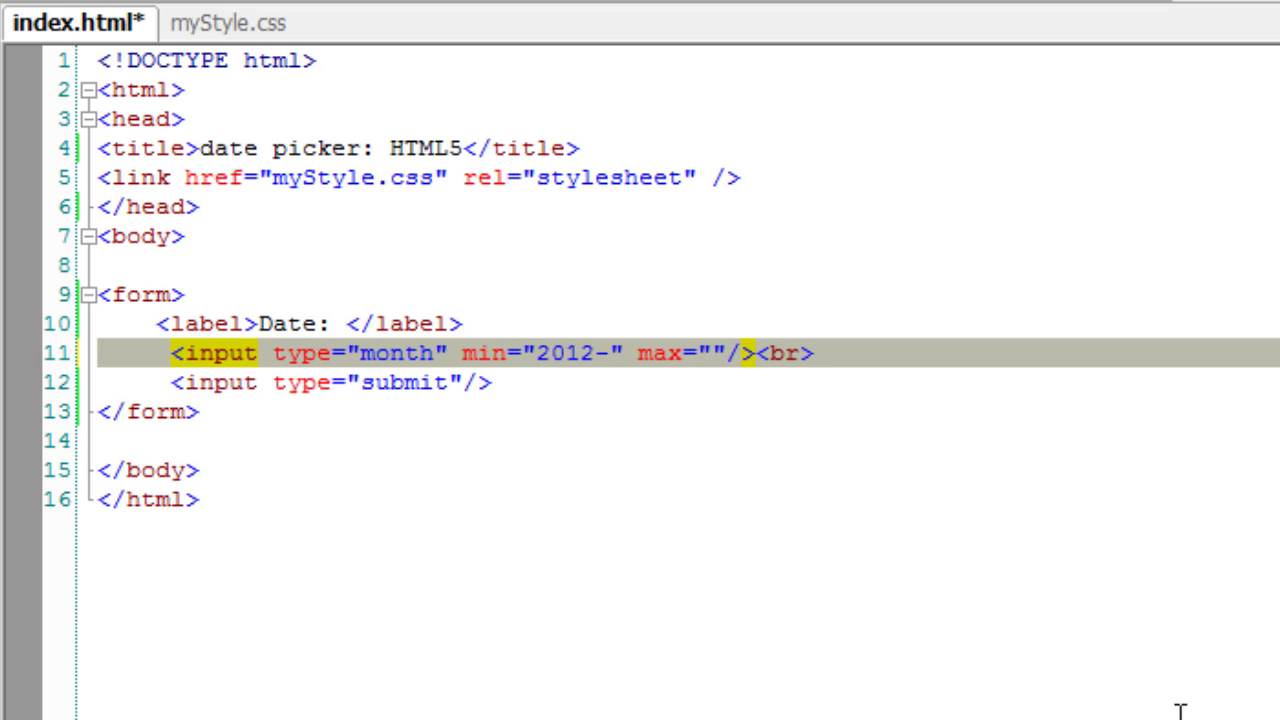
pyautogui.write('01')
pyautogui.press('Right')
# Set max to 2013-09 and save the file
pyautogui.press('Right')
pyautogui.press('Right')
pyautogui.press('Right')
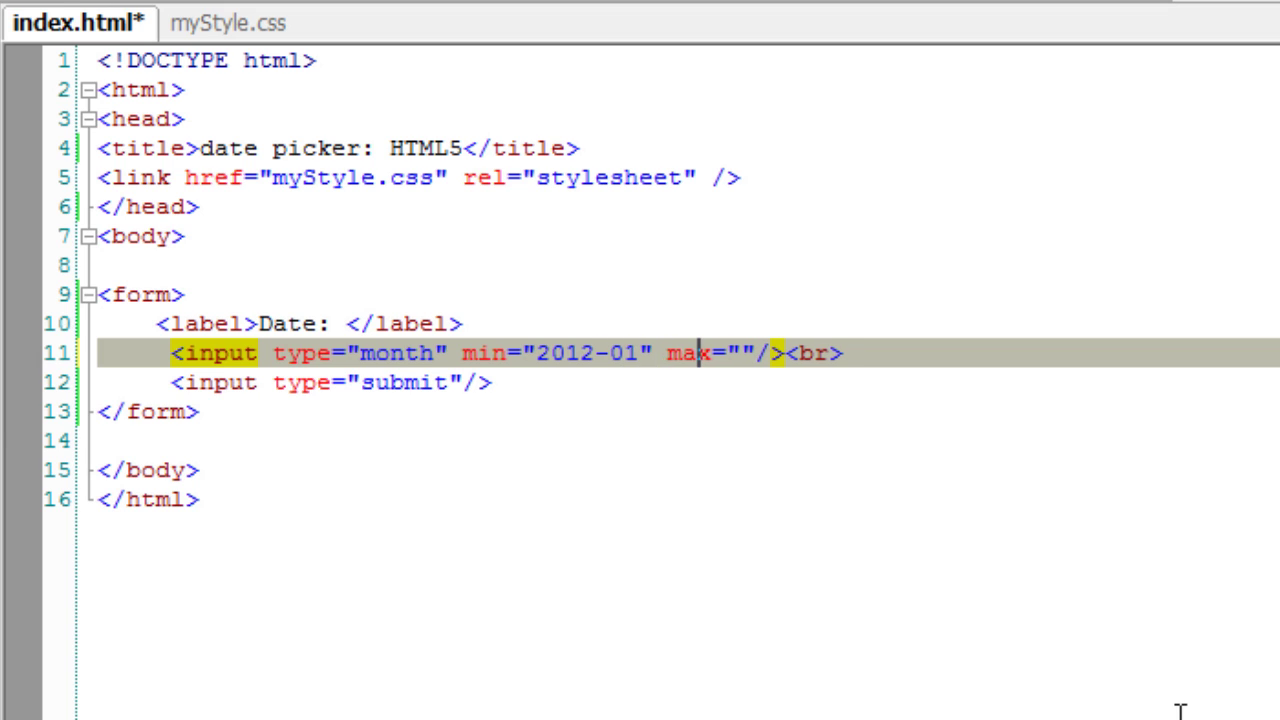
pyautogui.press('Left')
pyautogui.press('Left')
pyautogui.press('Left')
pyautogui.hotkey('shift', 'Left')
pyautogui.write('3')
pyautogui.press('Right')
pyautogui.press('Right')
pyautogui.press('Right')
pyautogui.press('Right')
pyautogui.press('Right')
pyautogui.press('Right')
pyautogui.press('Right')
pyautogui.write('2013')
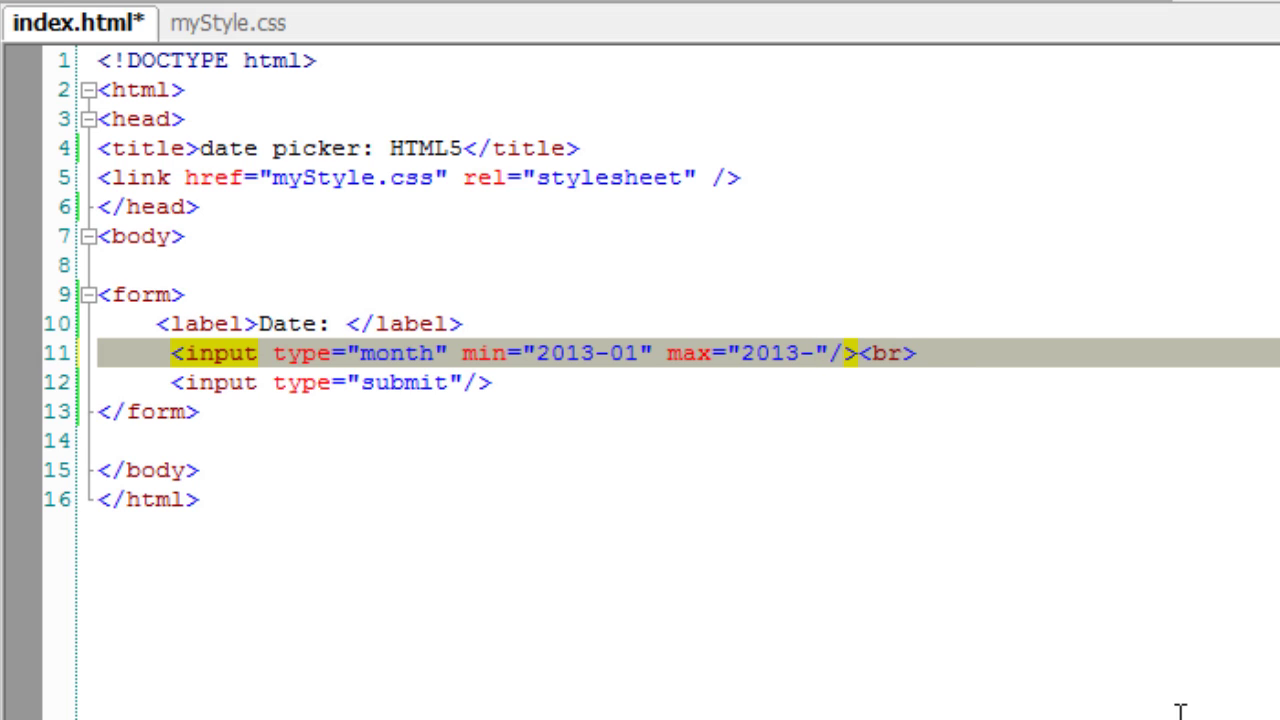
pyautogui.write('09')
pyautogui.hotkey('ctrl', 's')
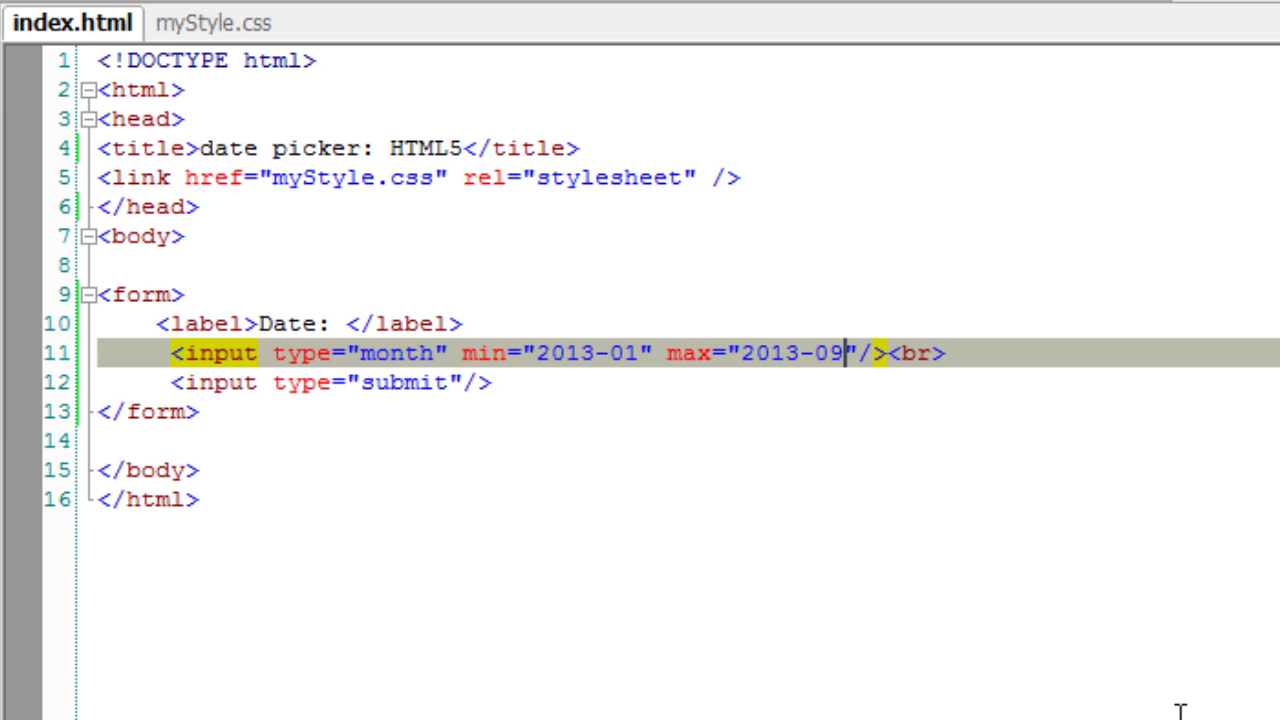
pyautogui.press('Left')
pyautogui.press('Left')
pyautogui.hotkey('alt', 'Tab')
# Reload the page, step the month field to January 2013, and page its calendar forward to September 2013
pyautogui.press('F5')
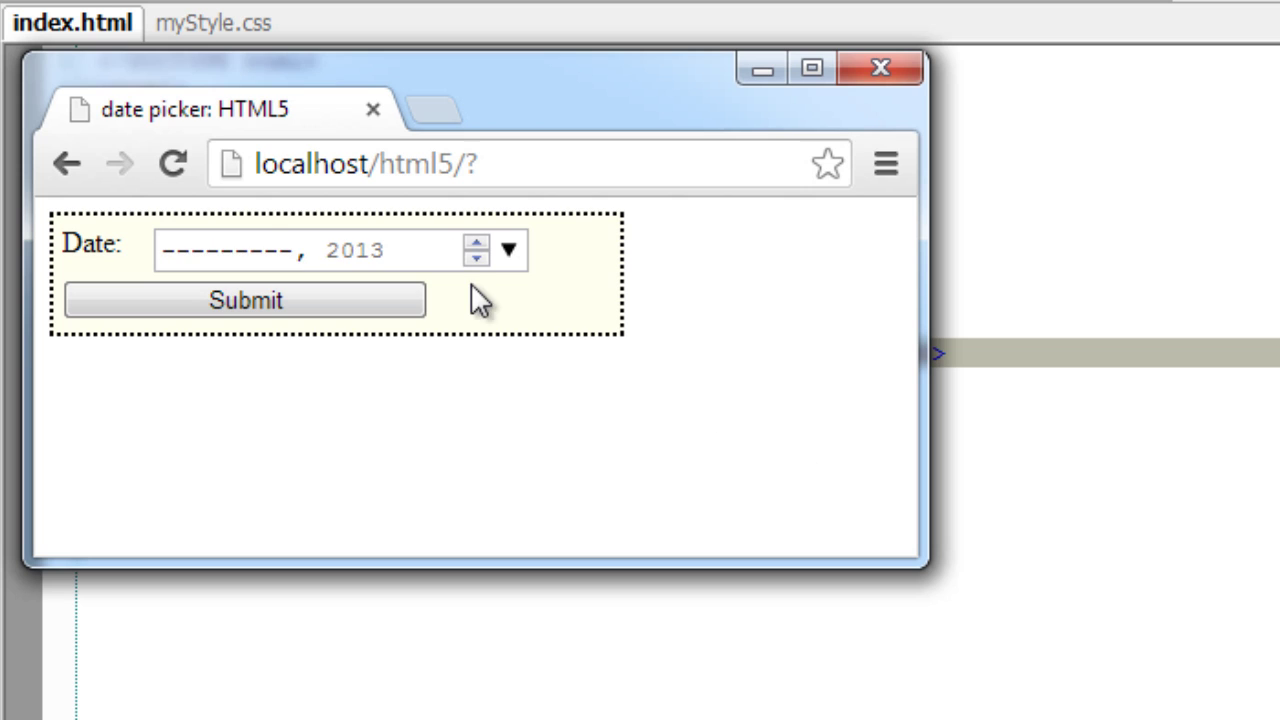
pyautogui.click(477, 245)
pyautogui.click(509, 252)
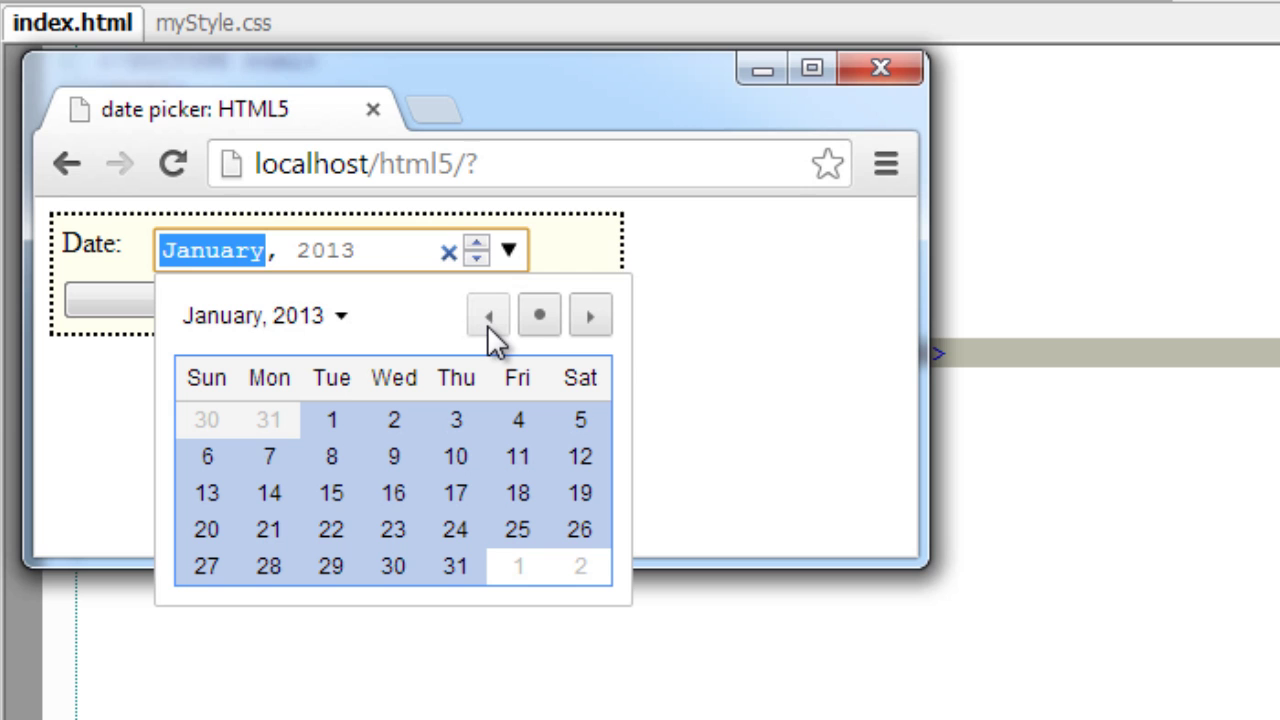
pyautogui.click(589, 314)
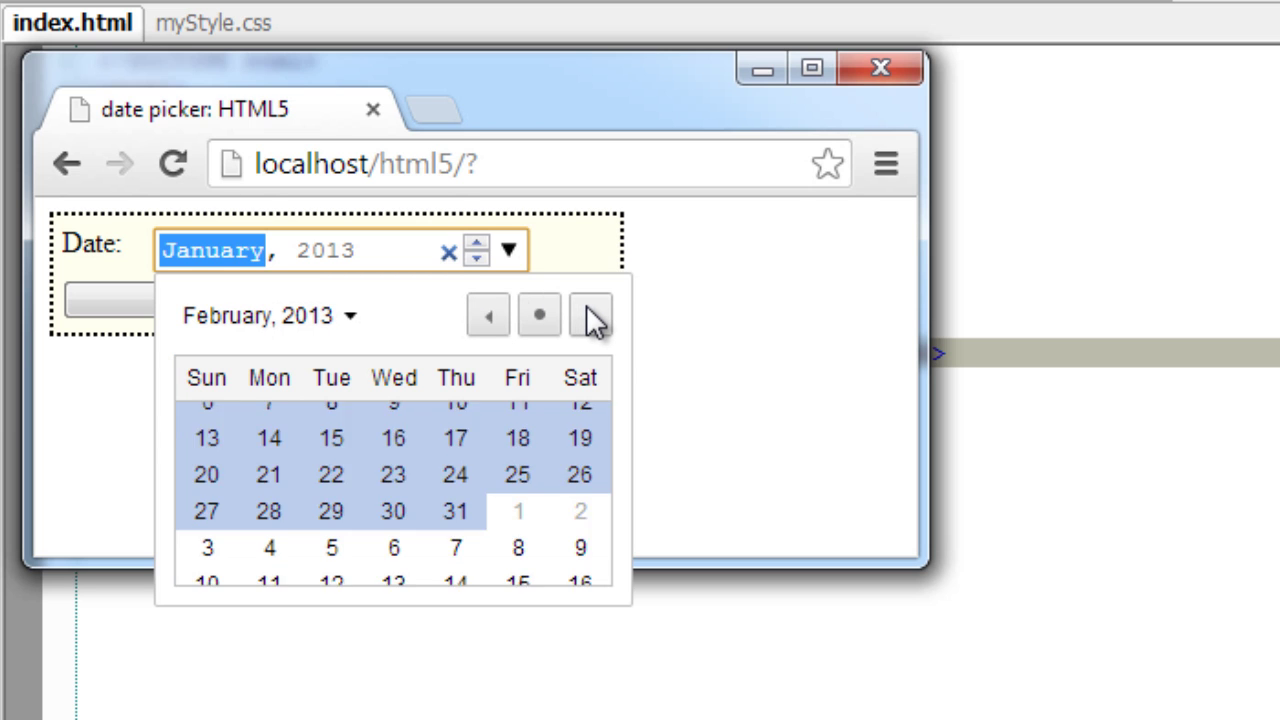
pyautogui.click(591, 316)
pyautogui.click(591, 316)
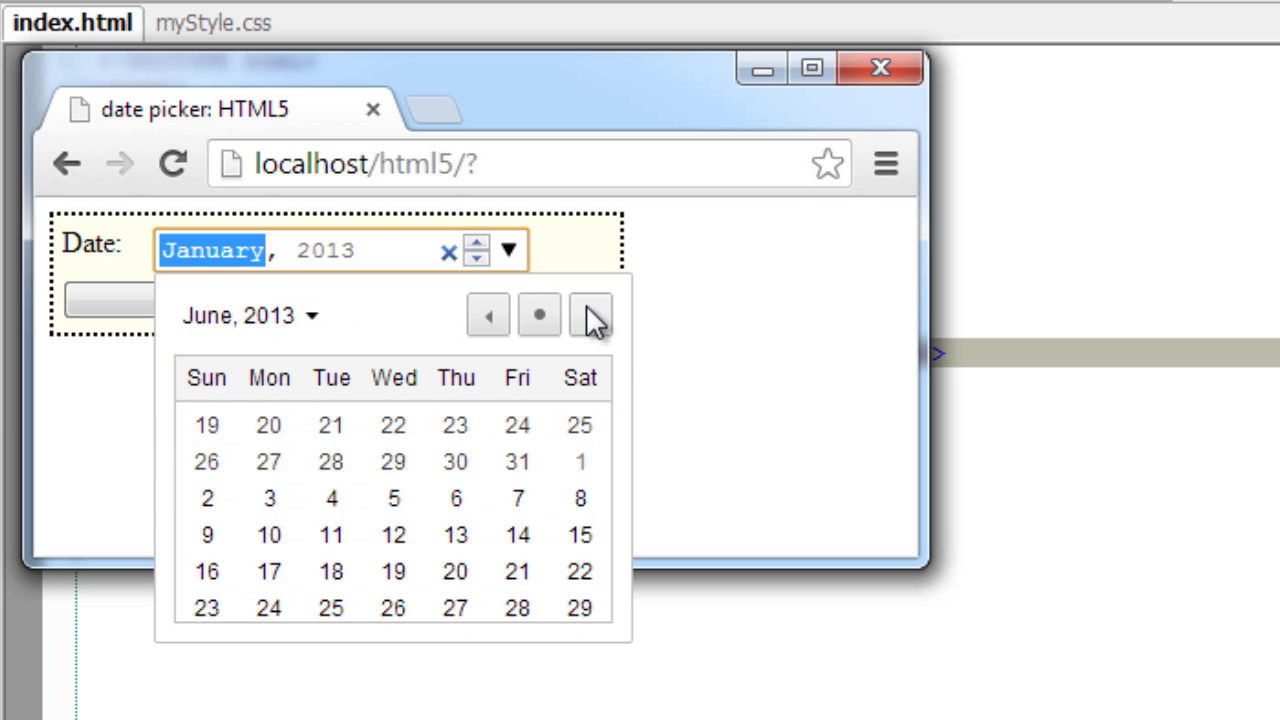
pyautogui.click(591, 316)
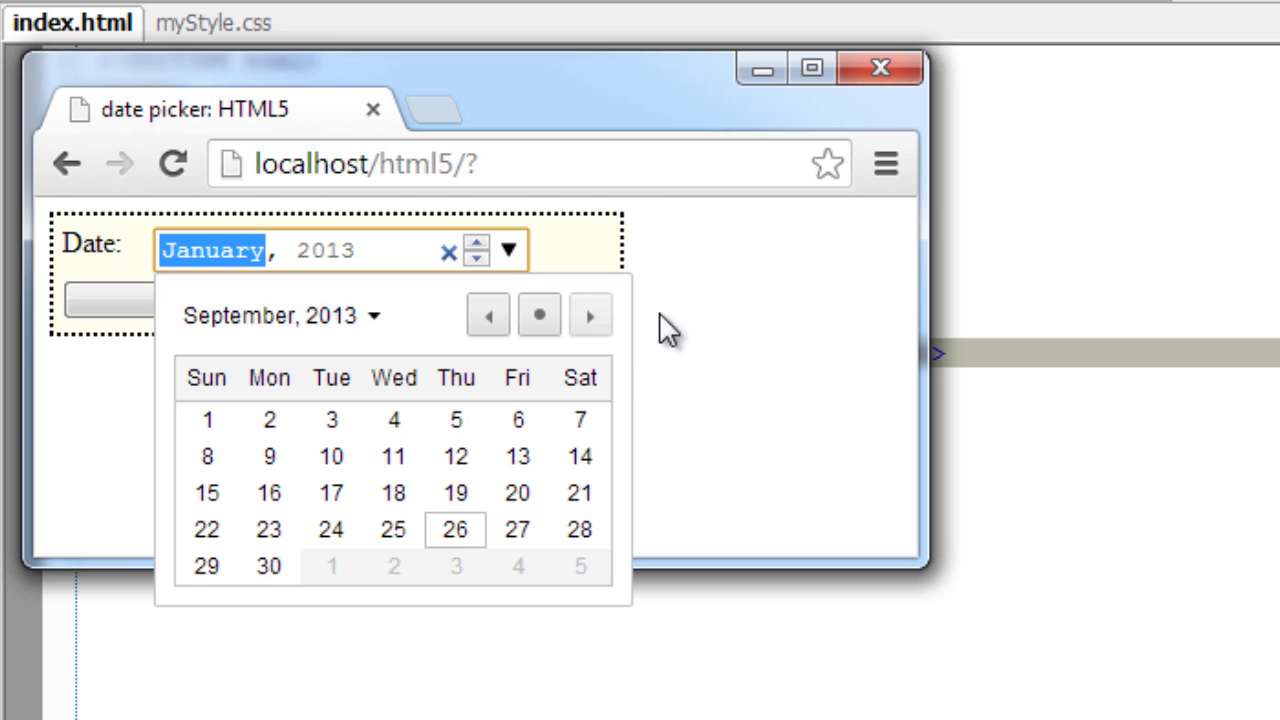
pyautogui.click(1057, 313)
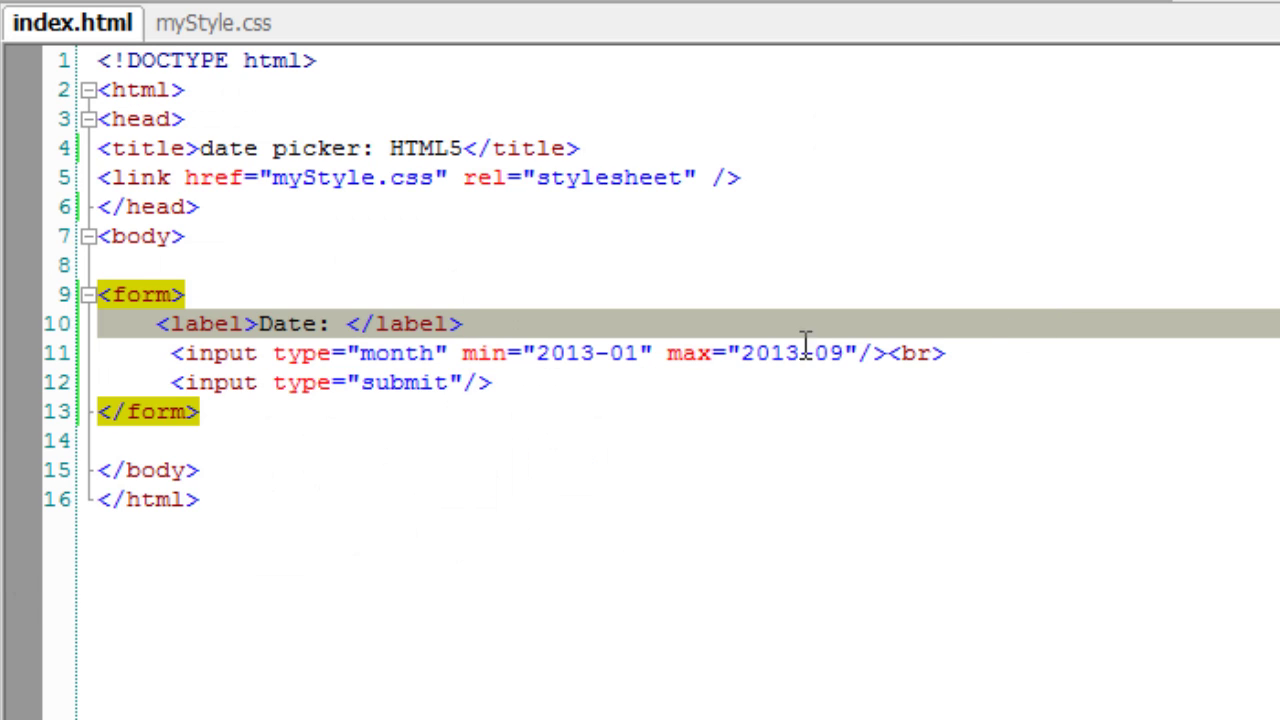
pyautogui.moveTo(448, 353)
pyautogui.mouseDown()
pyautogui.moveTo(830, 330)
pyautogui.moveTo(860, 353)
pyautogui.mouseUp()
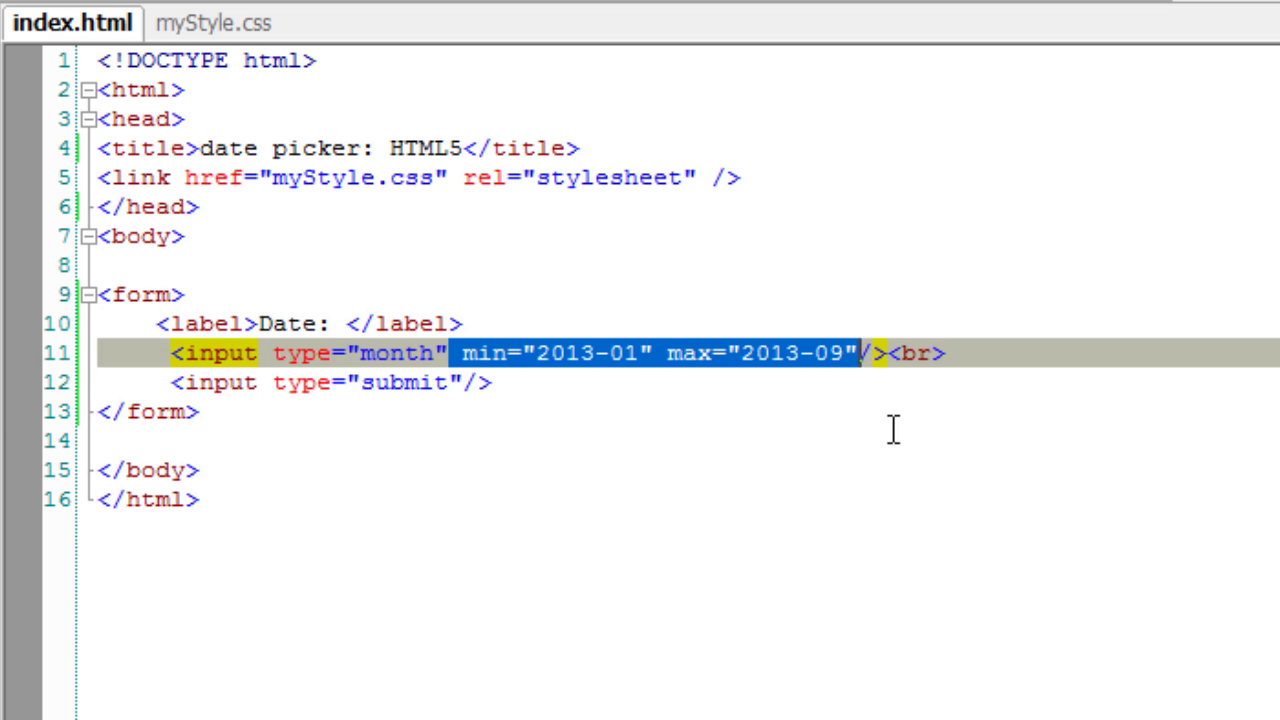
pyautogui.click(890, 437)
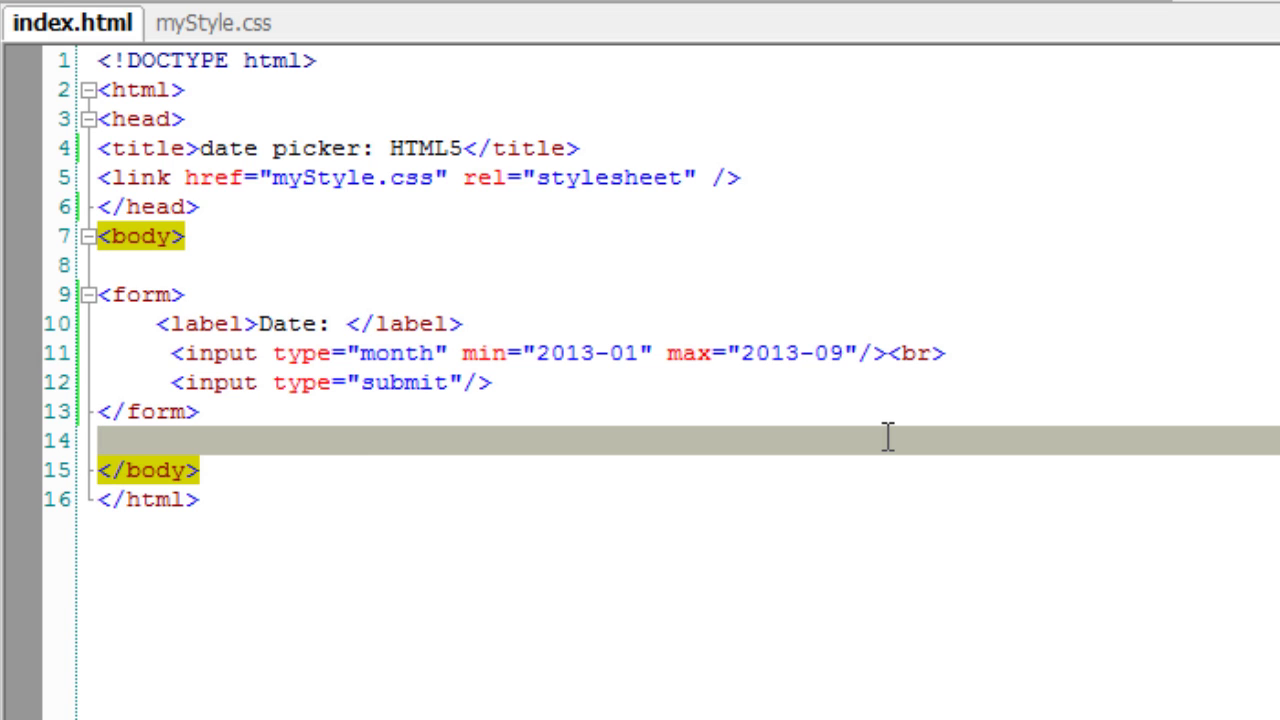